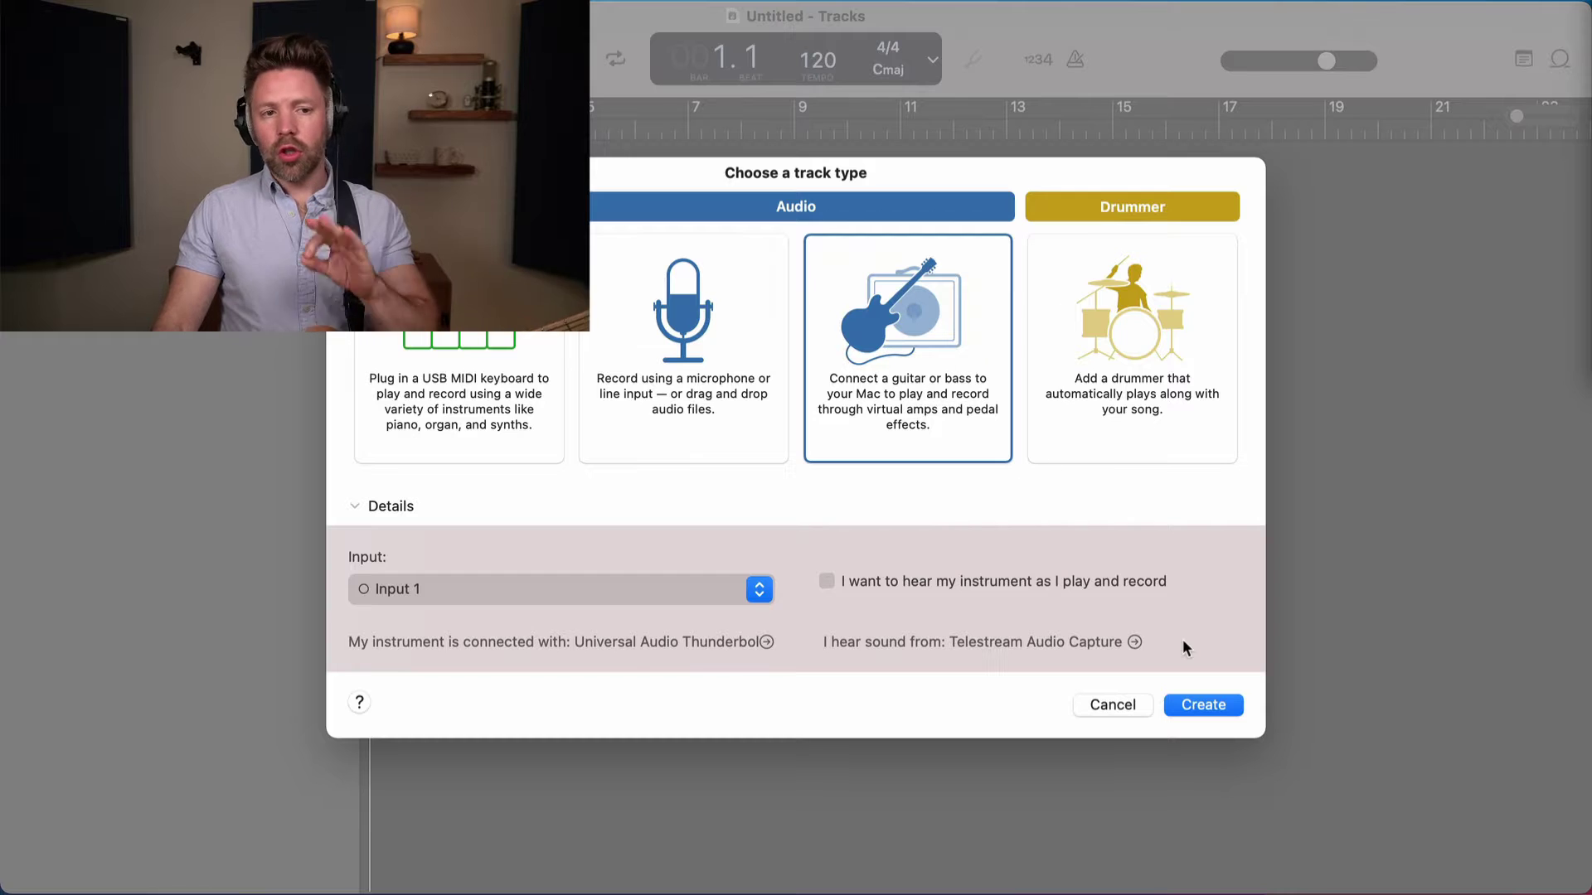
Create the Guitar 1 track from the new-track dialog
left_click(1202, 705)
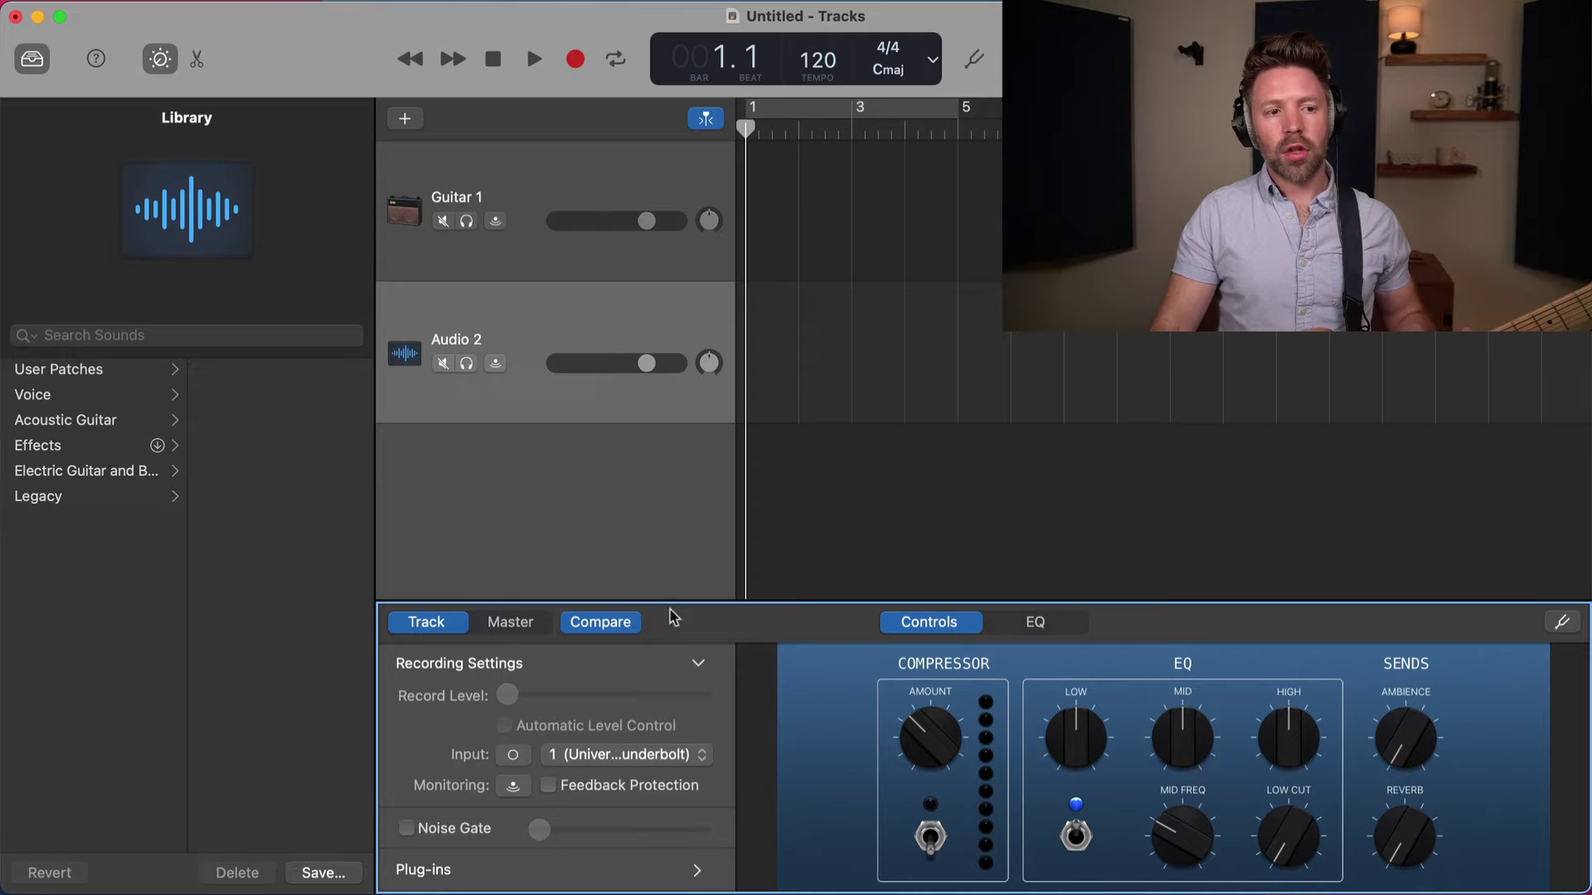
Inspect Audio 2's Channel EQ plug-in, then select Guitar 1 to show its Brit and Clean chain
left_click(160, 59)
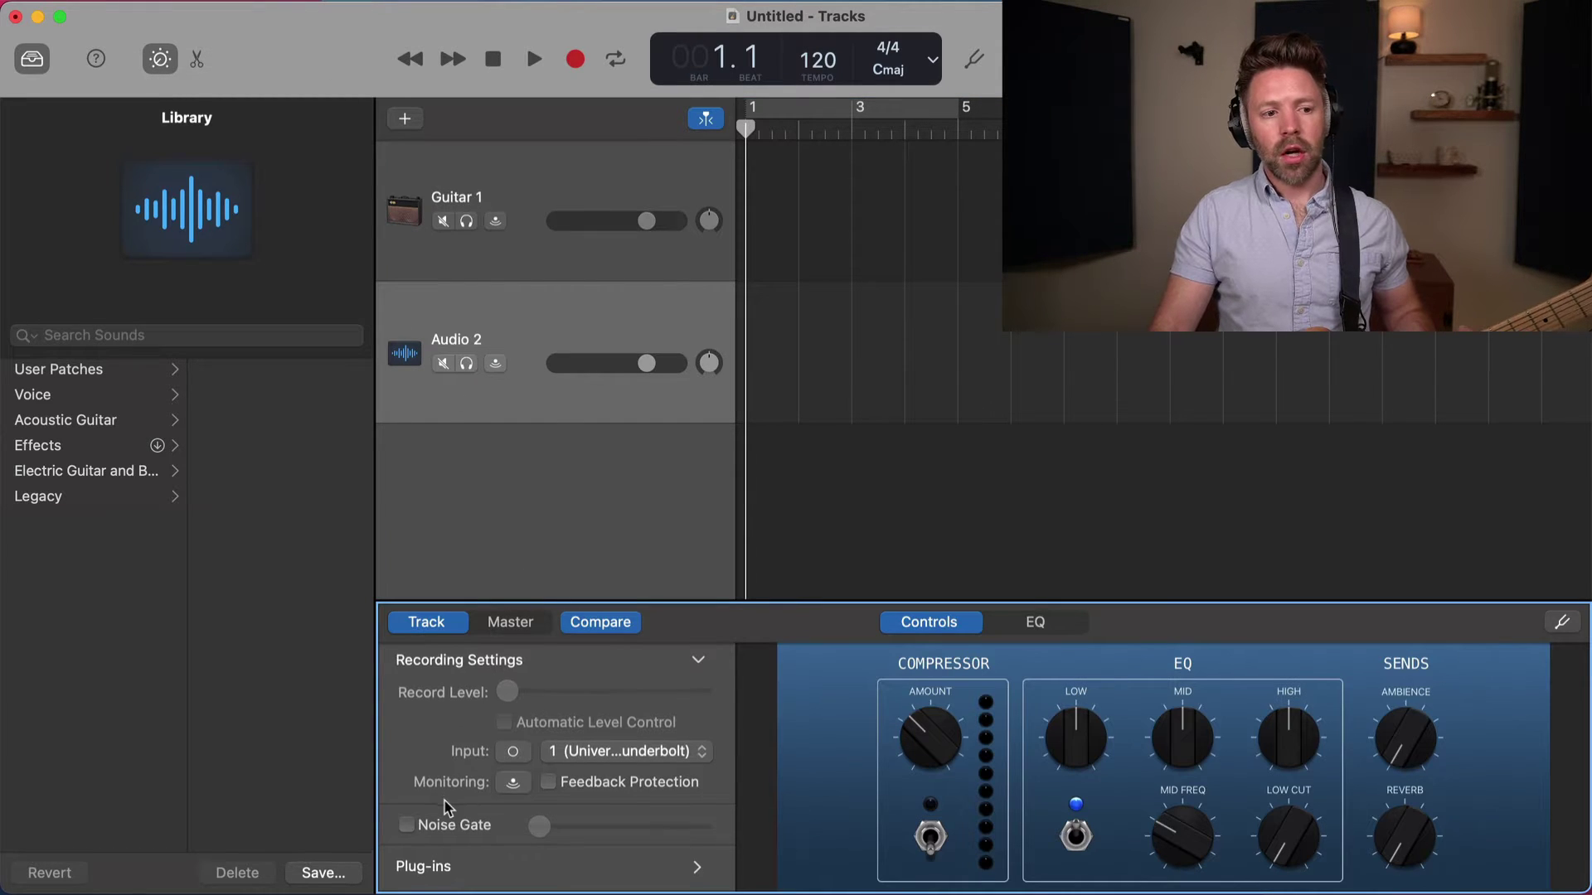
scroll(487, 867, "down", 5)
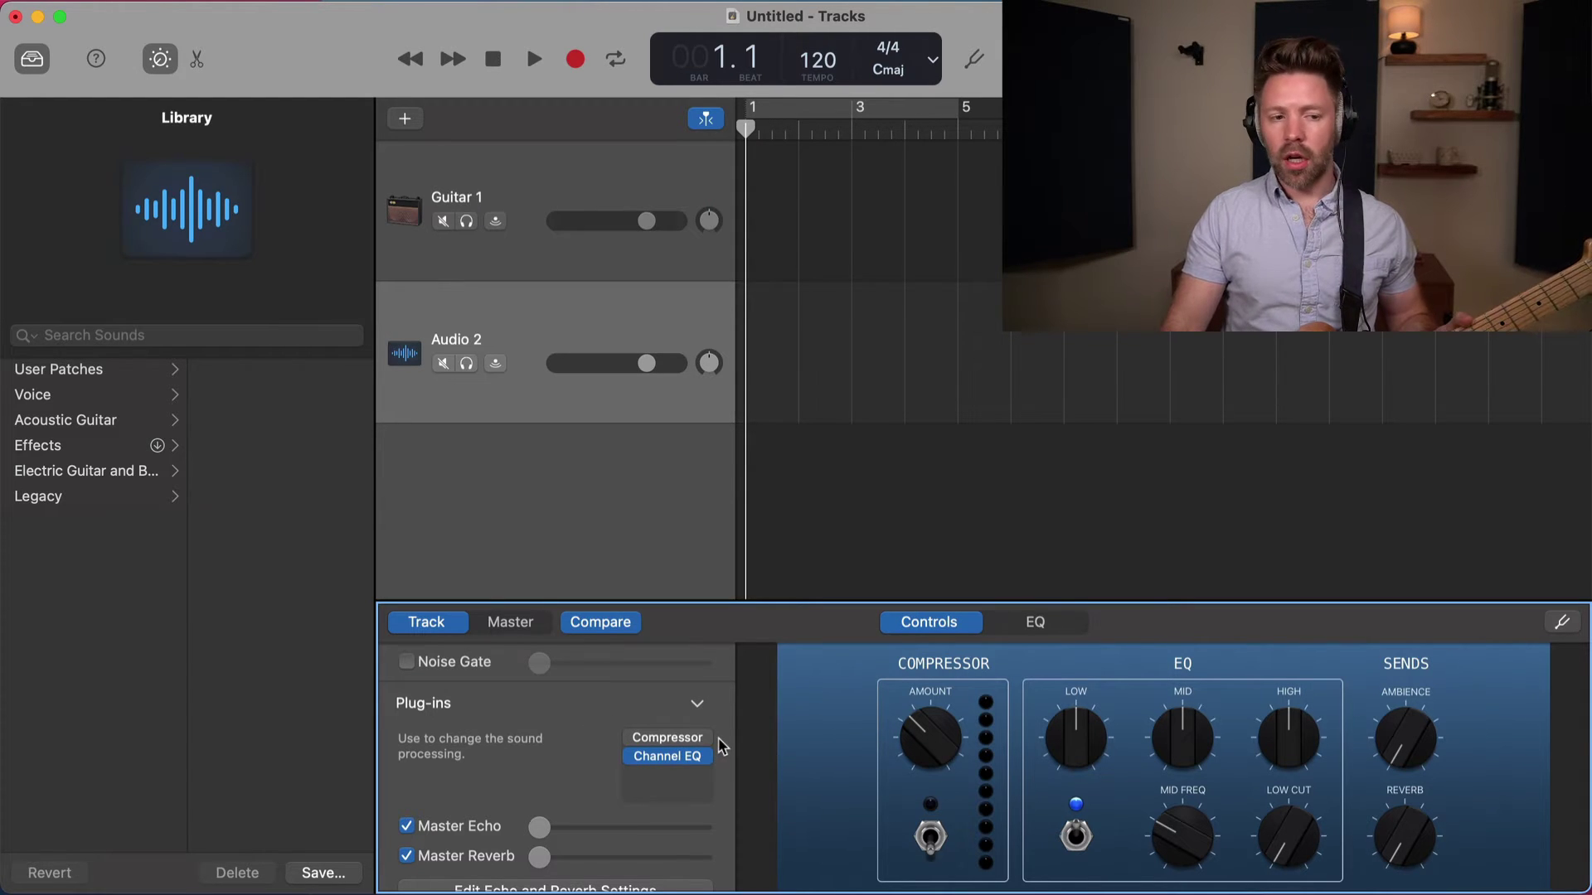
left_click(679, 758)
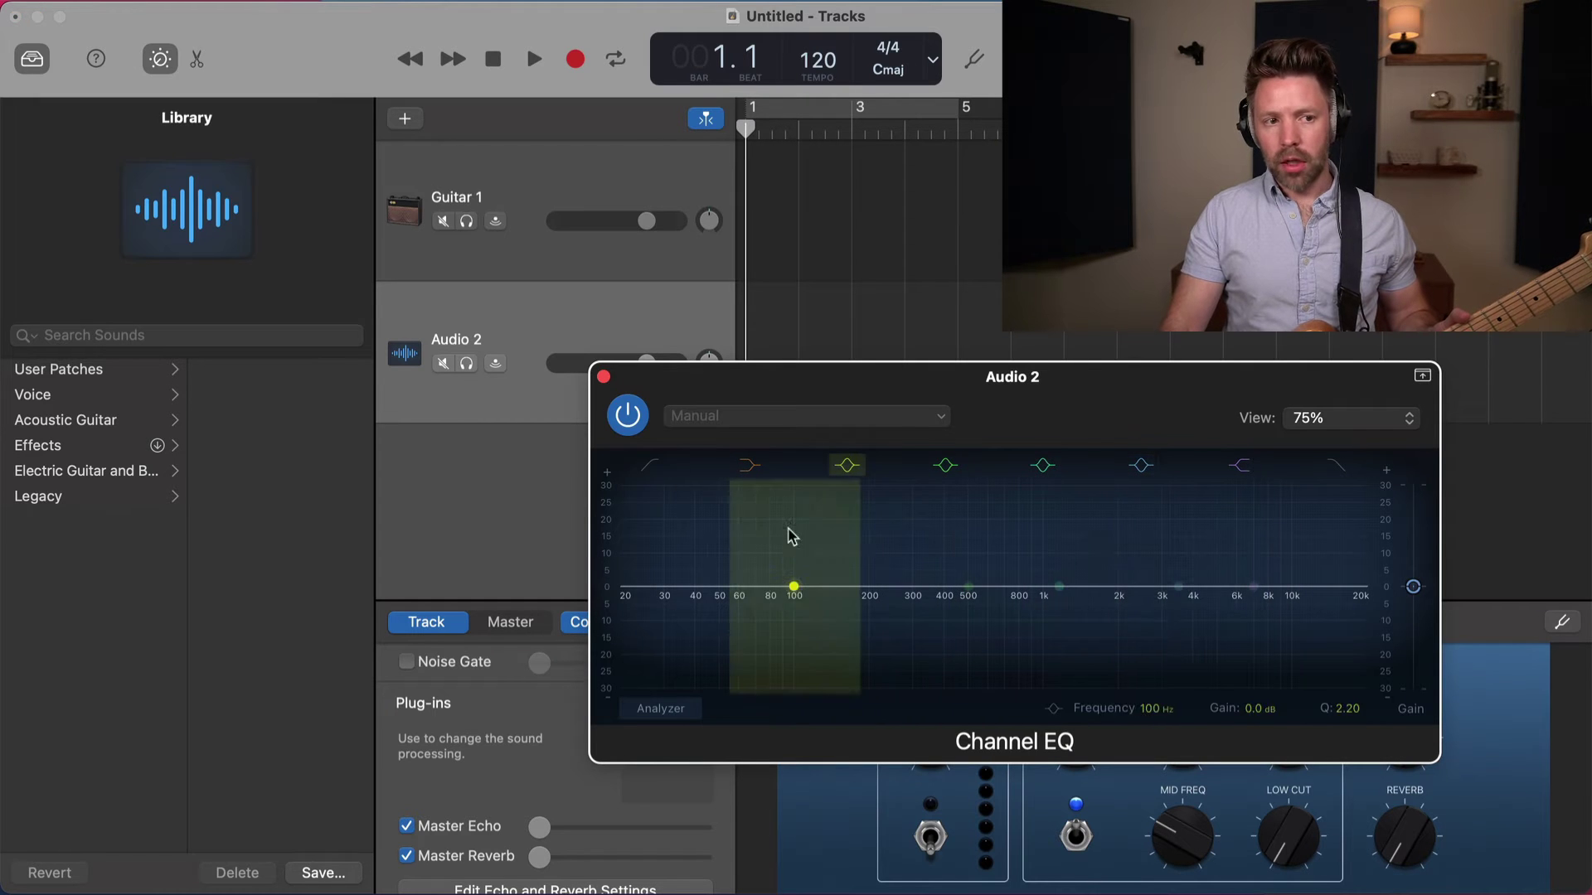
left_click(603, 379)
left_click(544, 196)
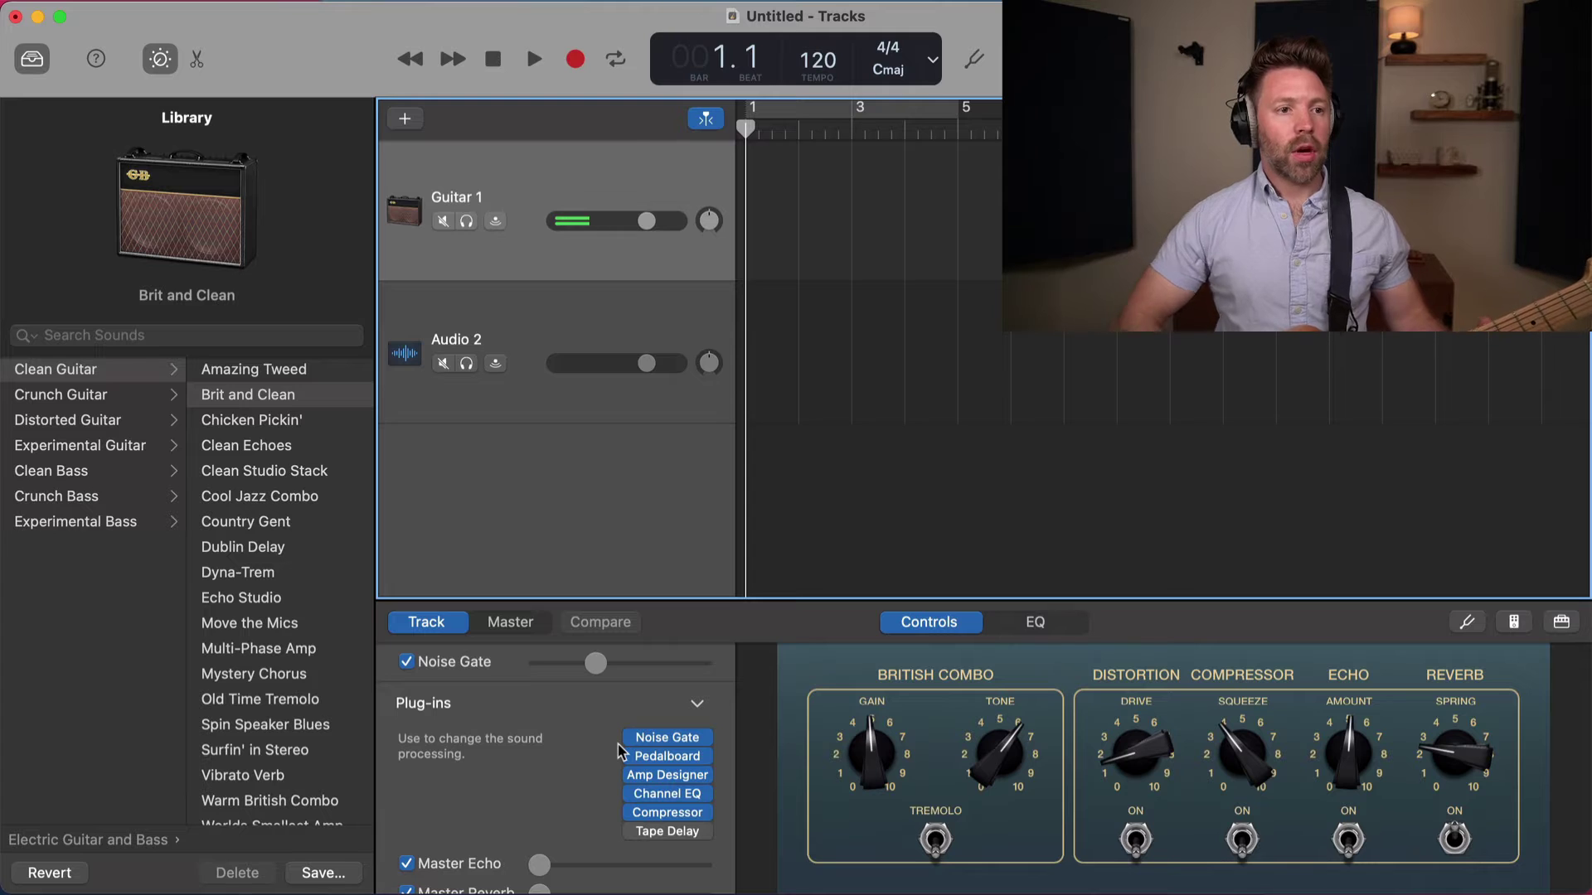
Turn on Guitar 1's input monitoring and lower the Amp Designer gain slightly
left_click(495, 222)
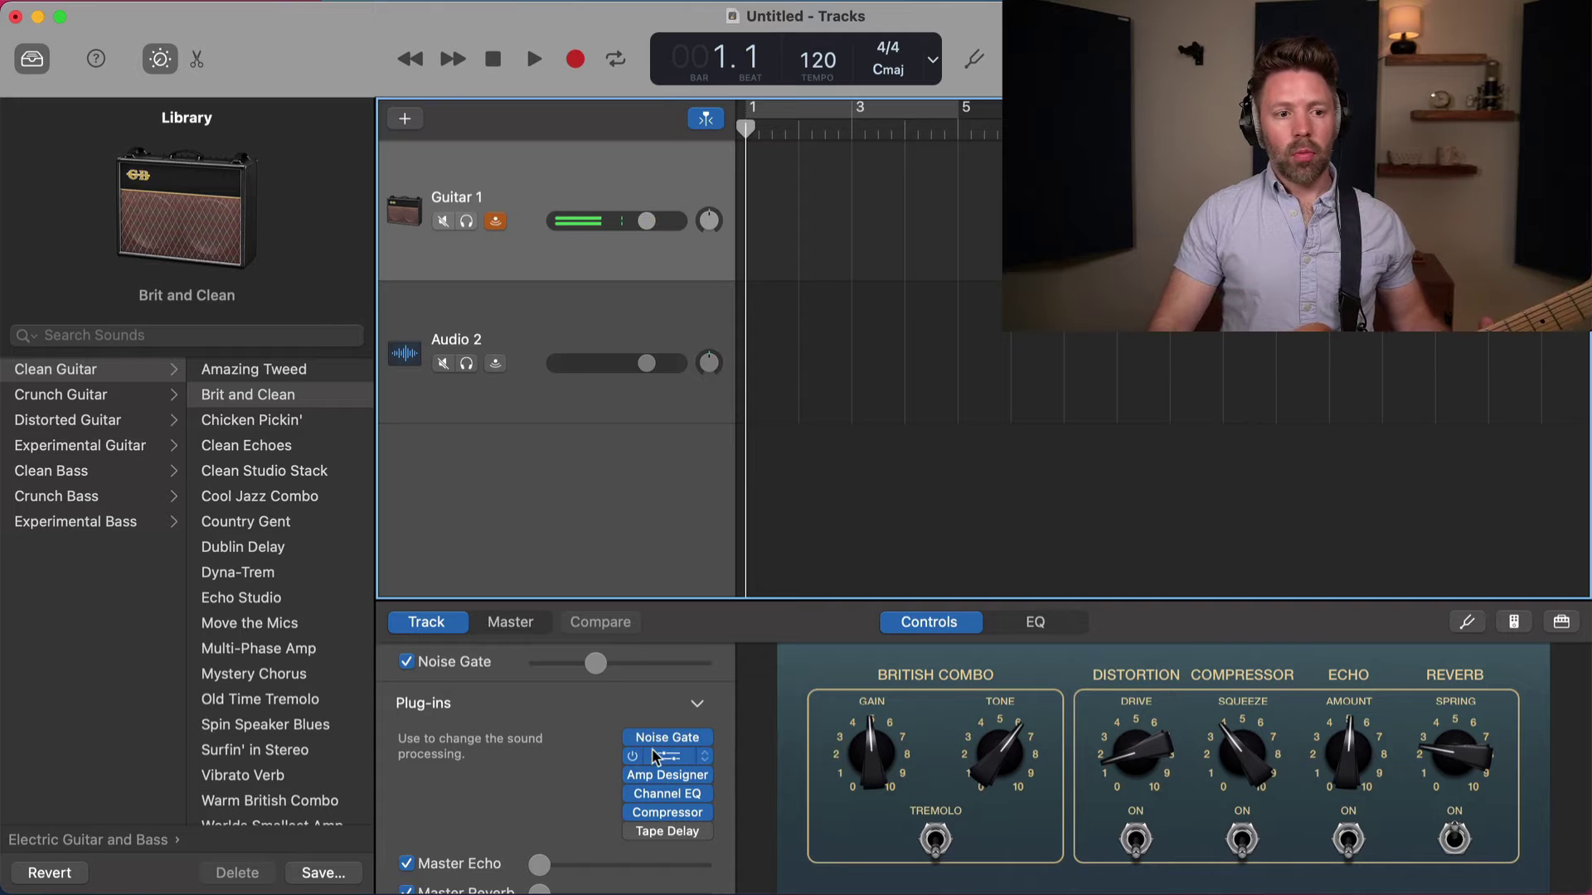
left_click(665, 776)
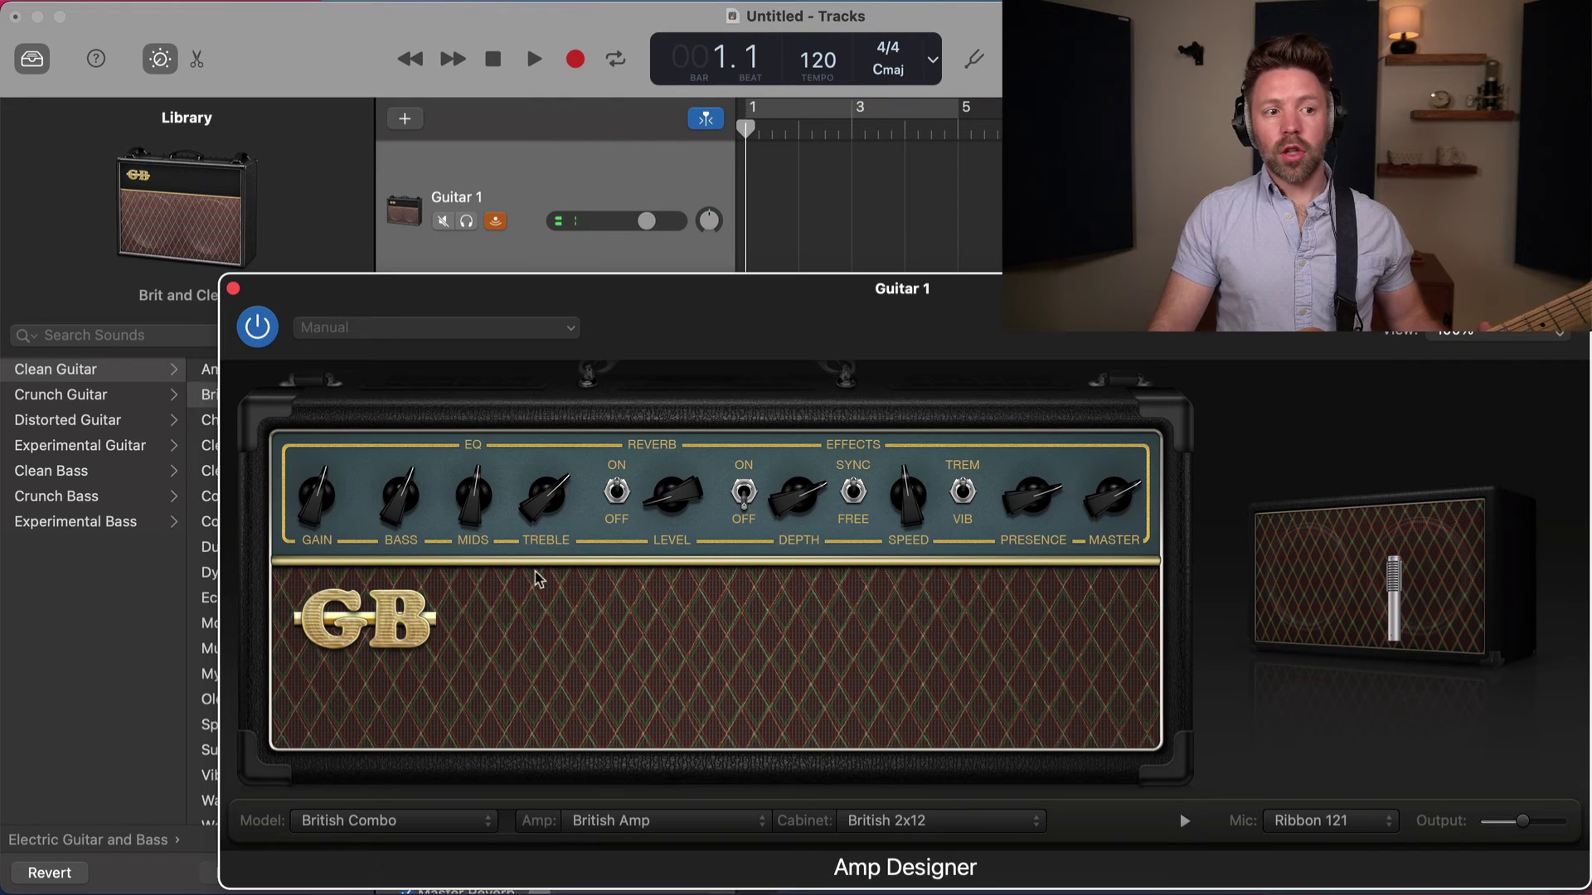
left_click_drag(325, 502, 325, 522)
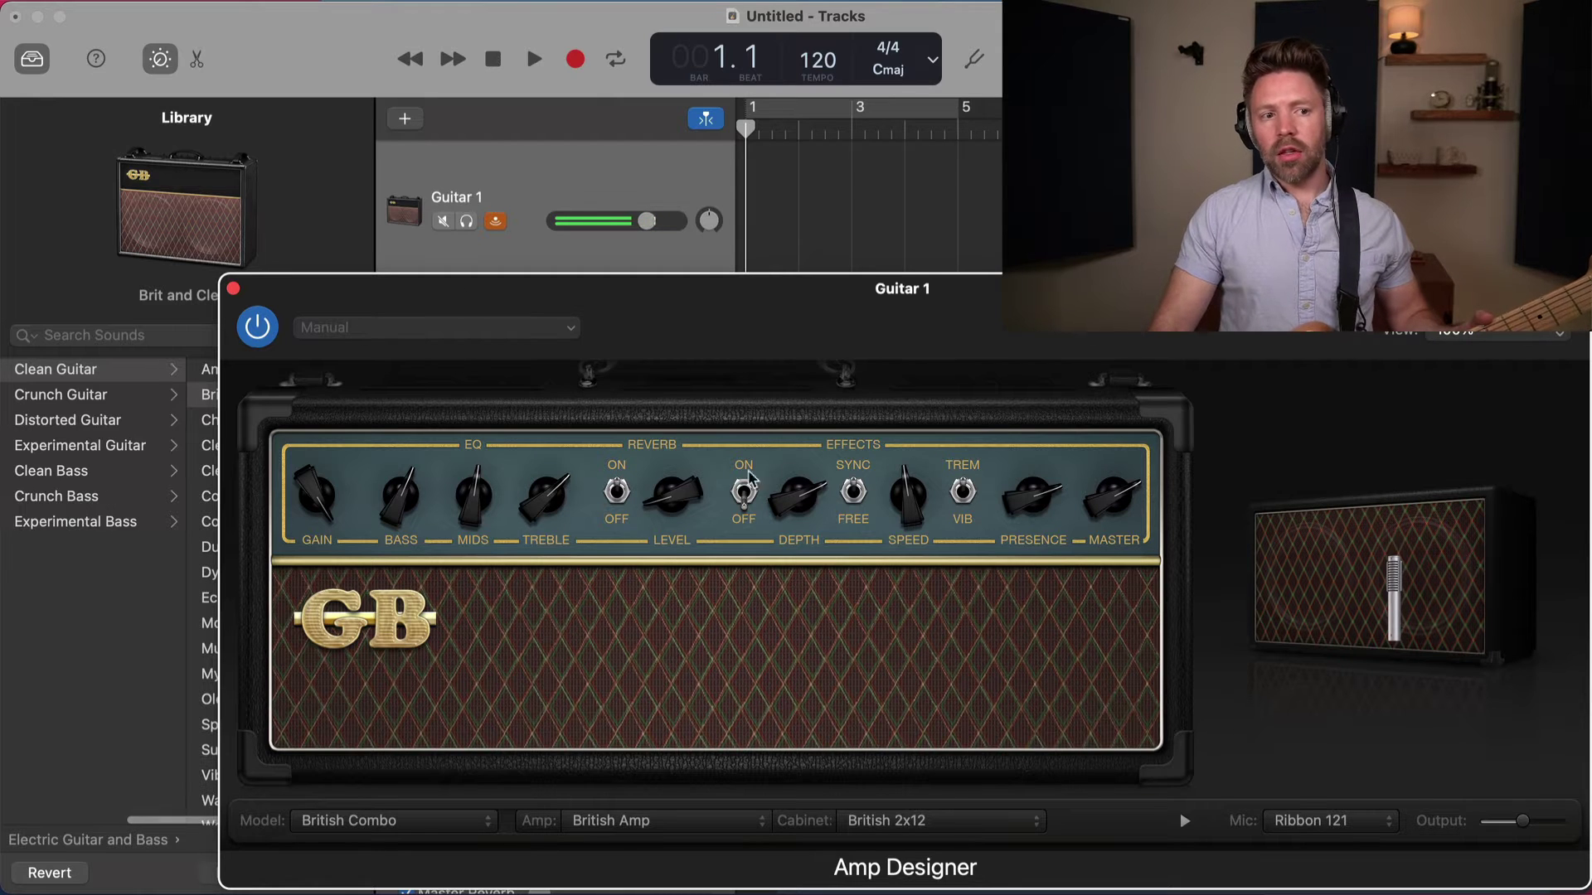
left_click(233, 288)
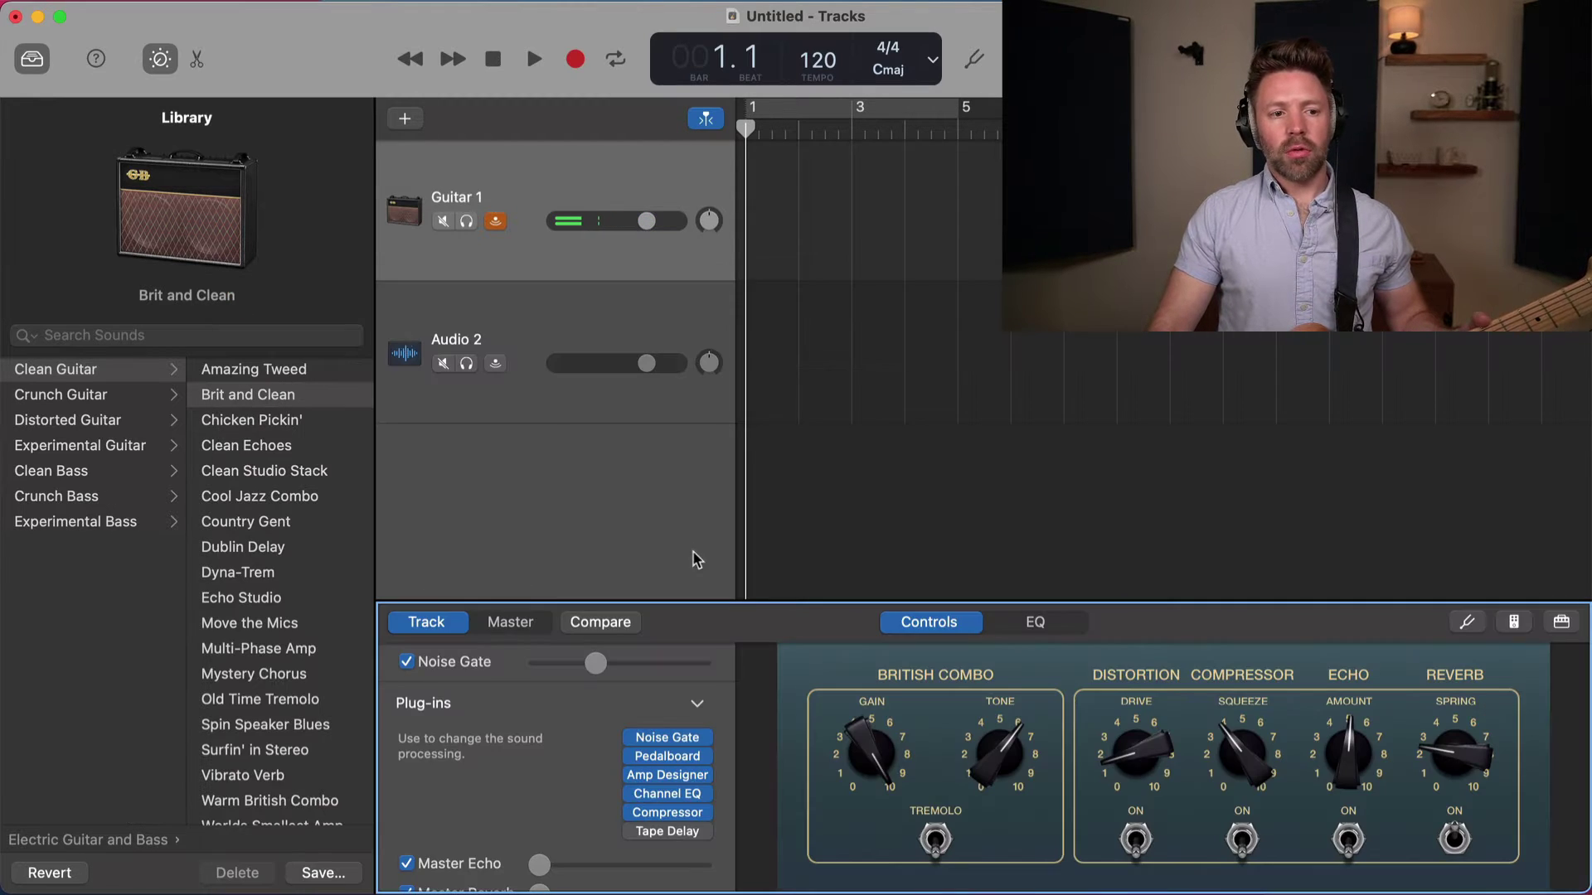
mouse_move(666, 812)
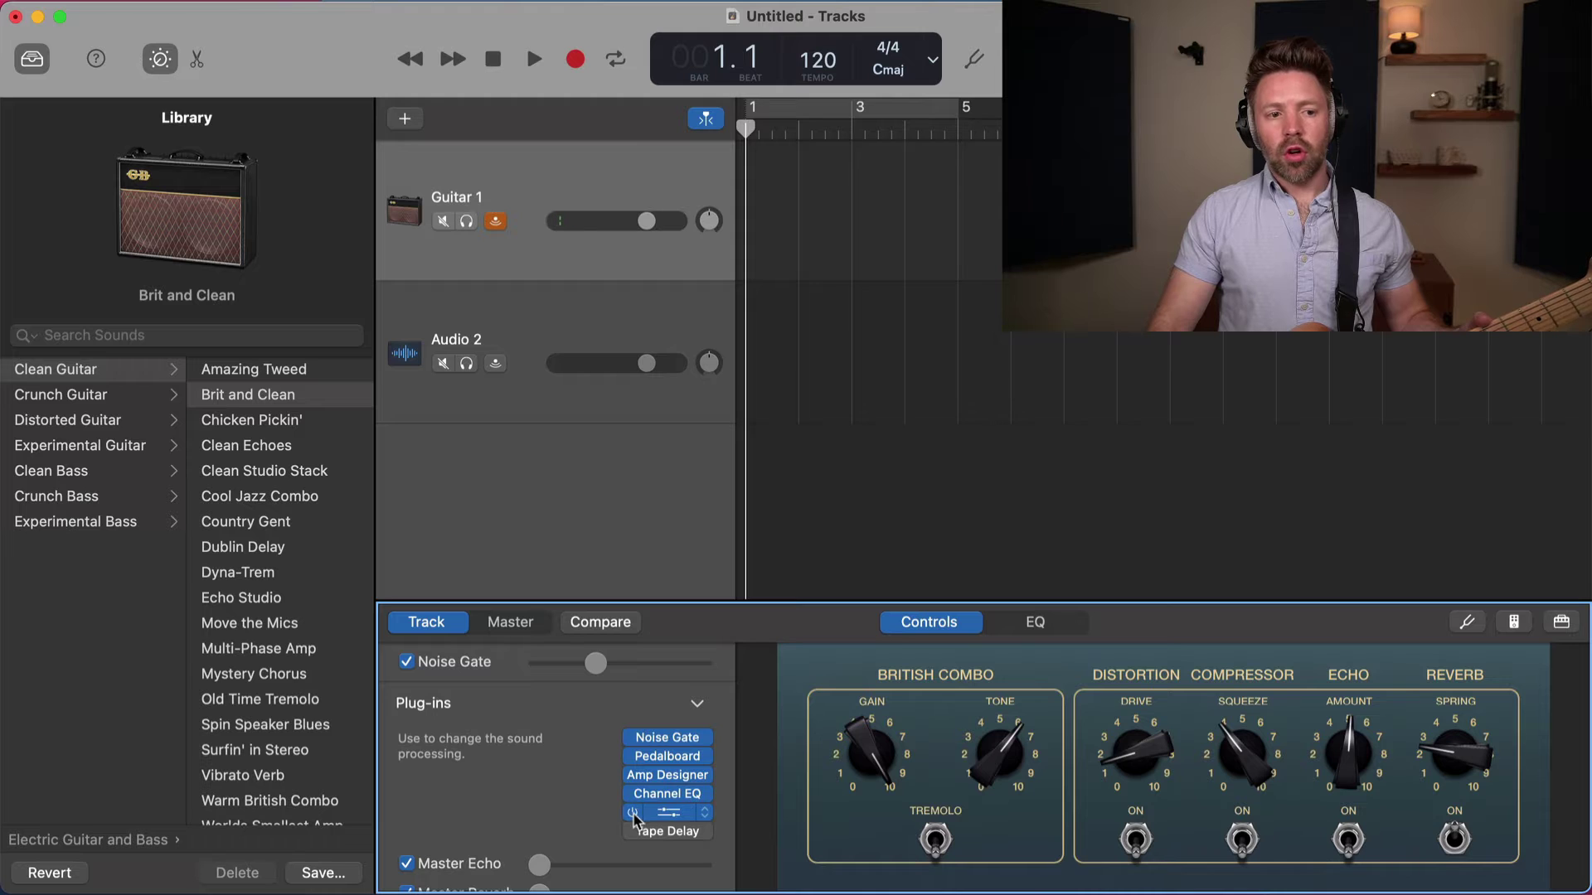
Bypass Guitar 1's plug-ins, then re-enable the whole Noise Gate-to-Tape Delay chain
left_click(633, 813, "alt")
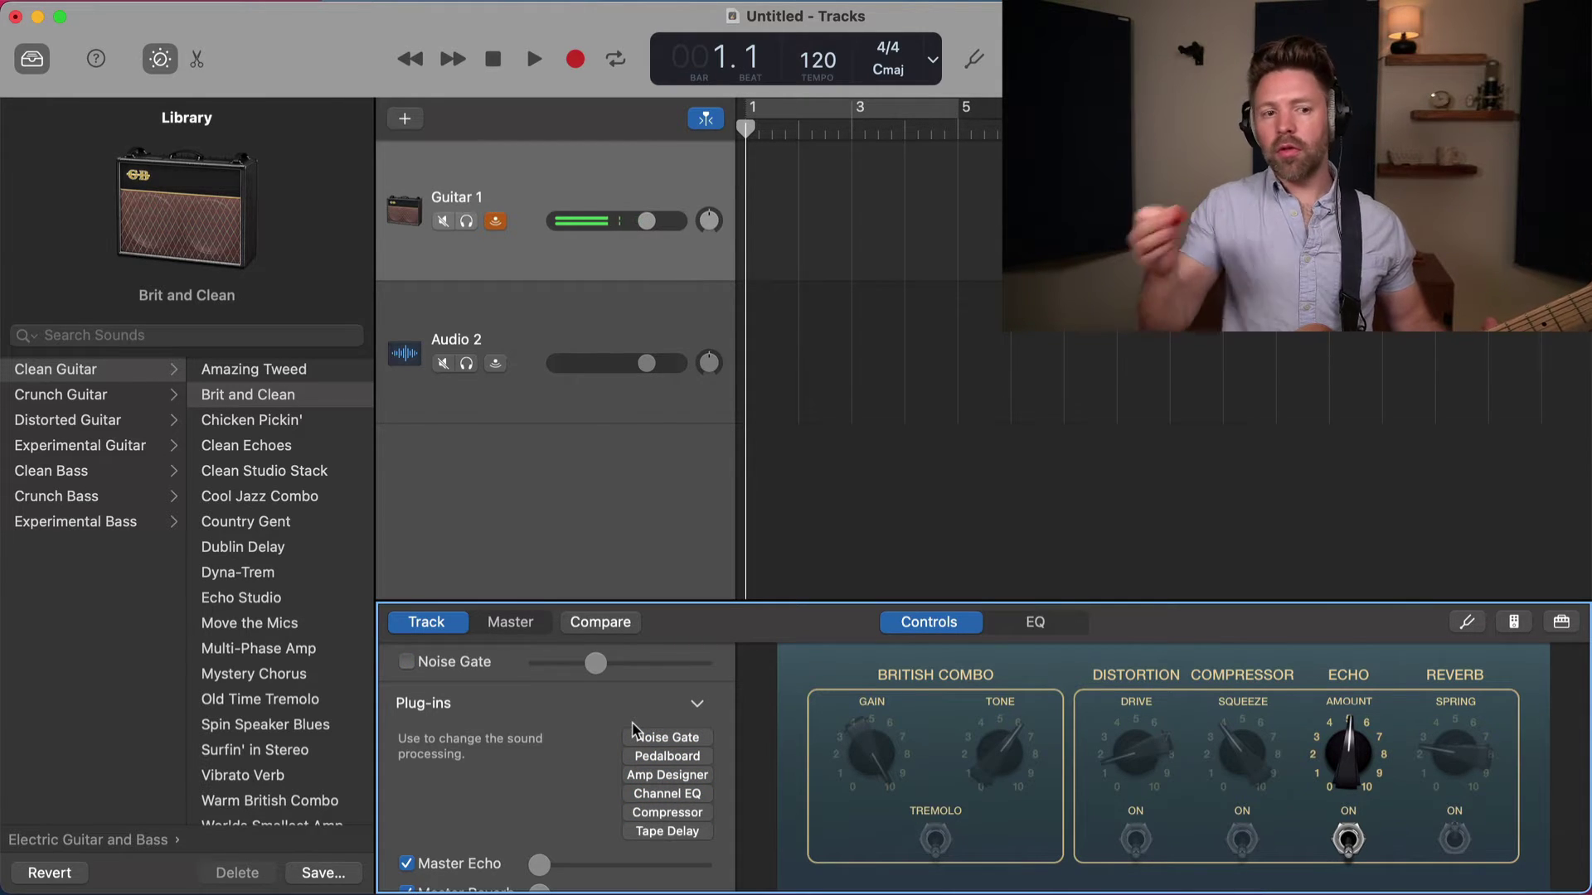
left_click(635, 734)
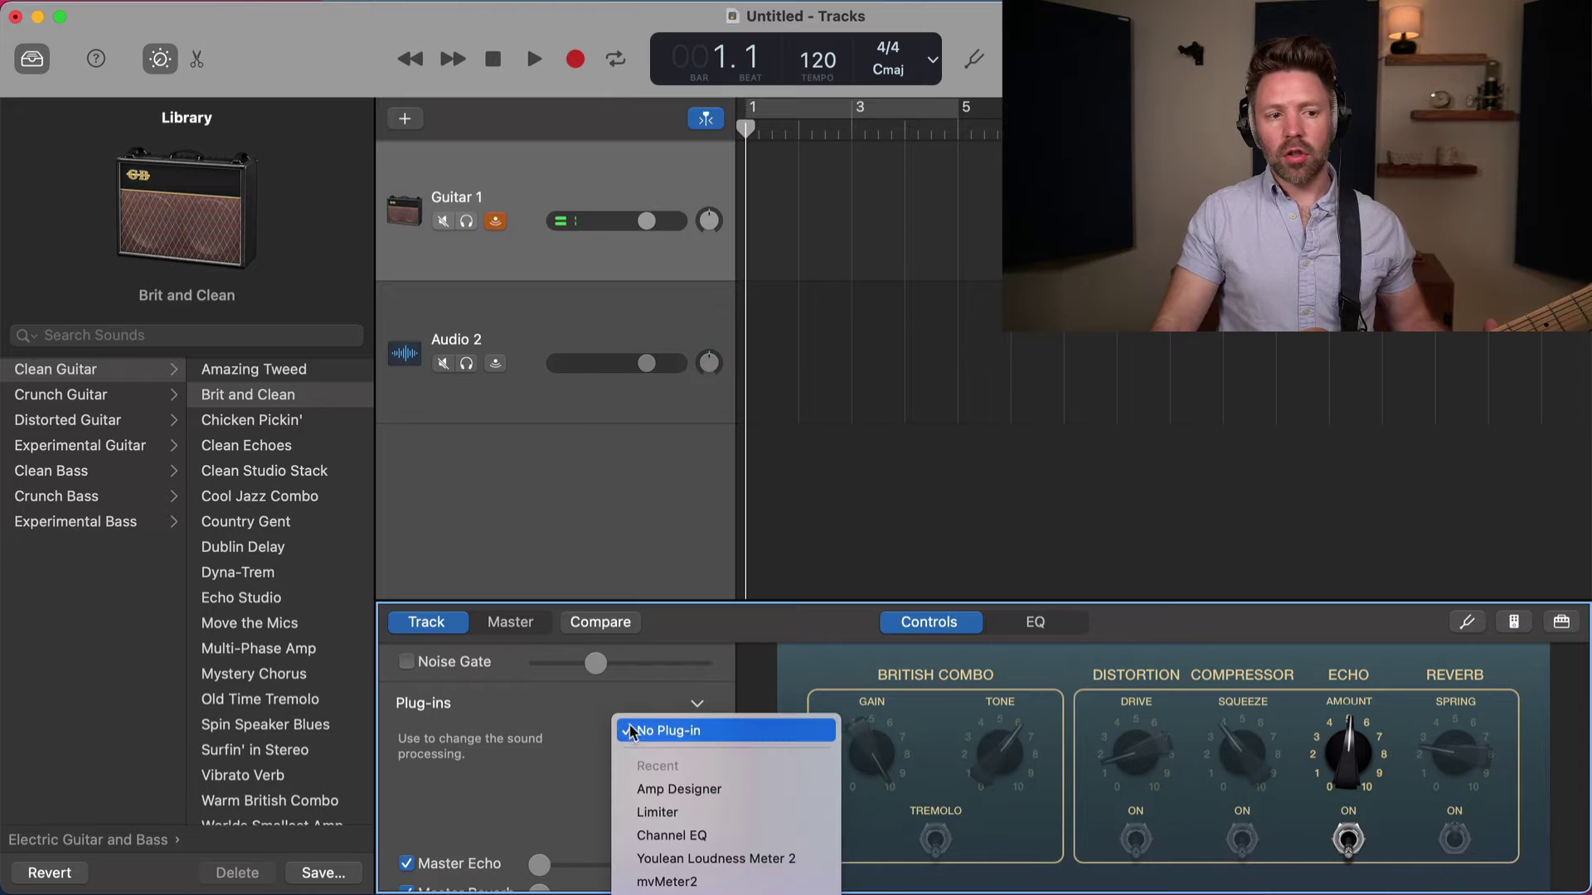
left_click(630, 730)
left_click_drag(634, 739, 638, 817)
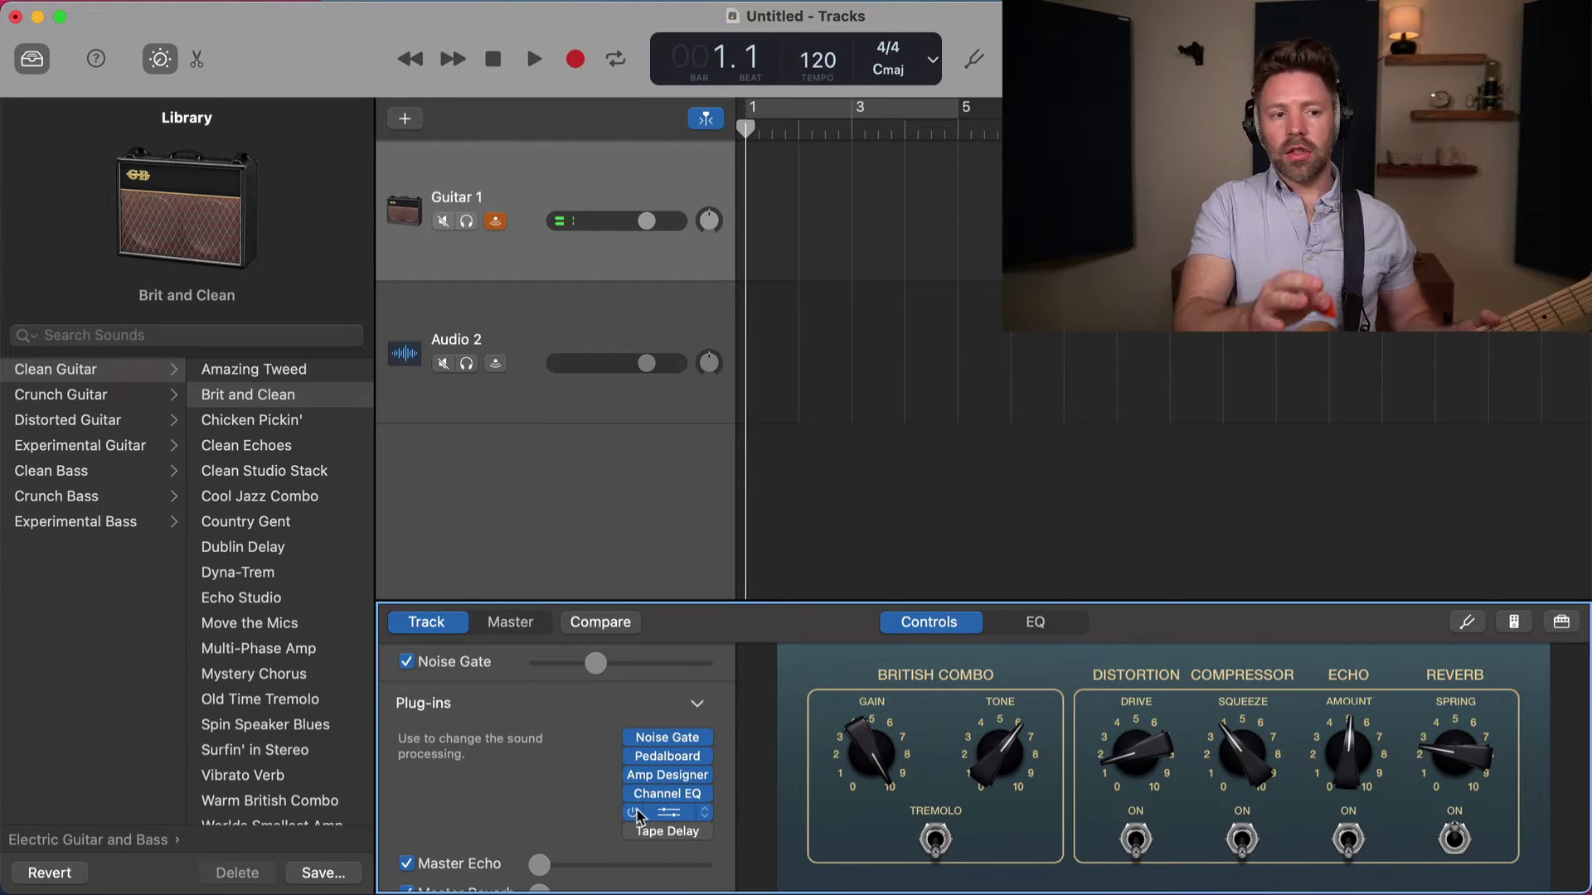
Audition Dublin Delay and Mystery Chorus, load Classic Drive on Guitar 1, and stop monitoring
left_click(478, 445)
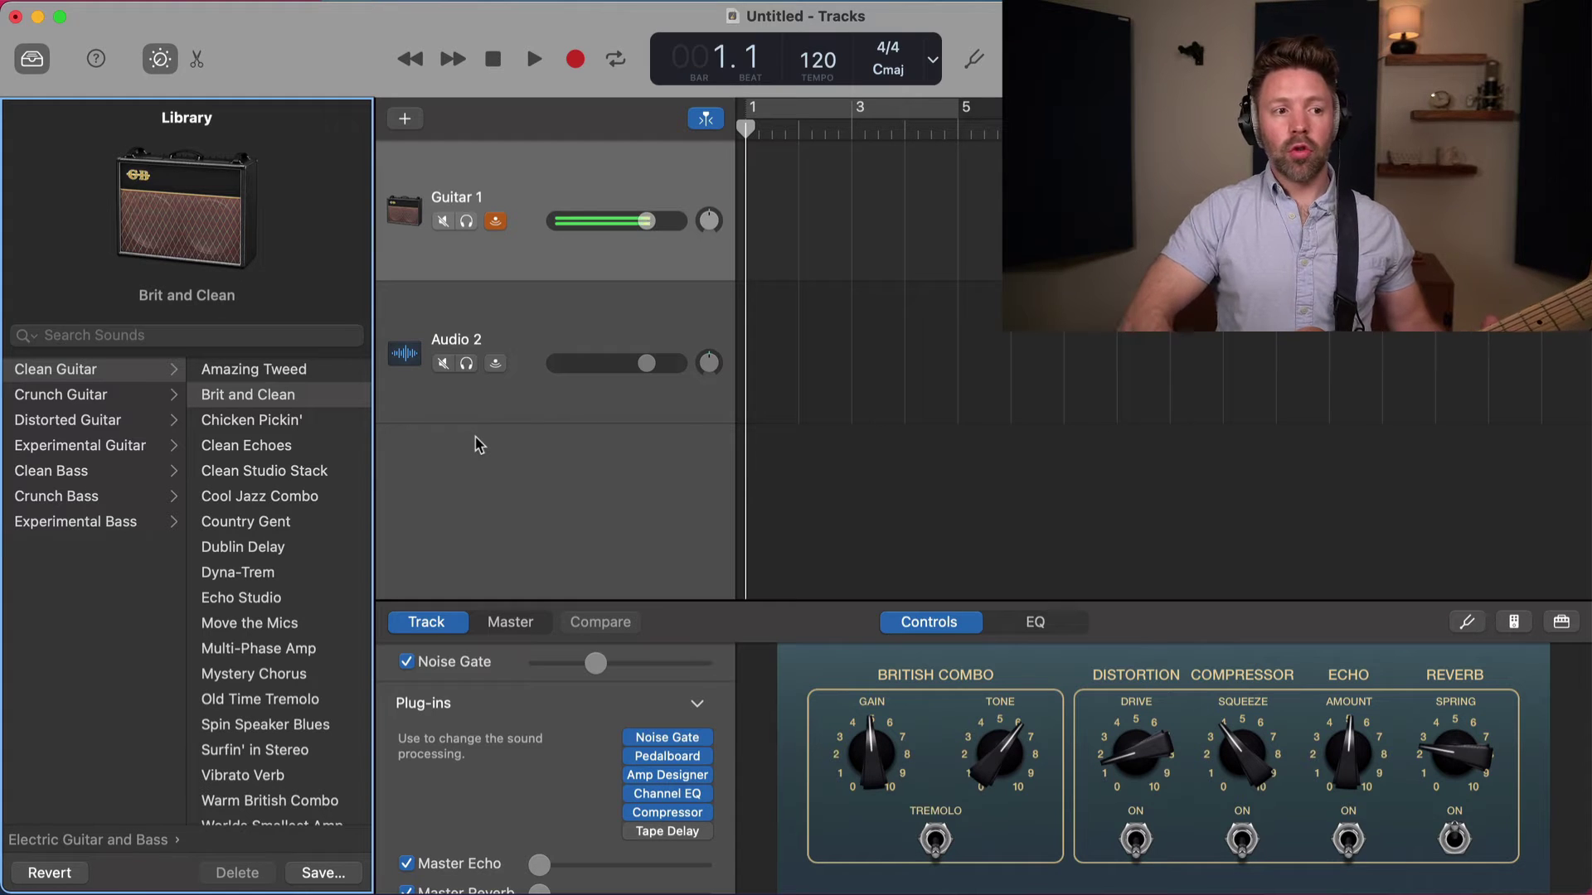
left_click(261, 547)
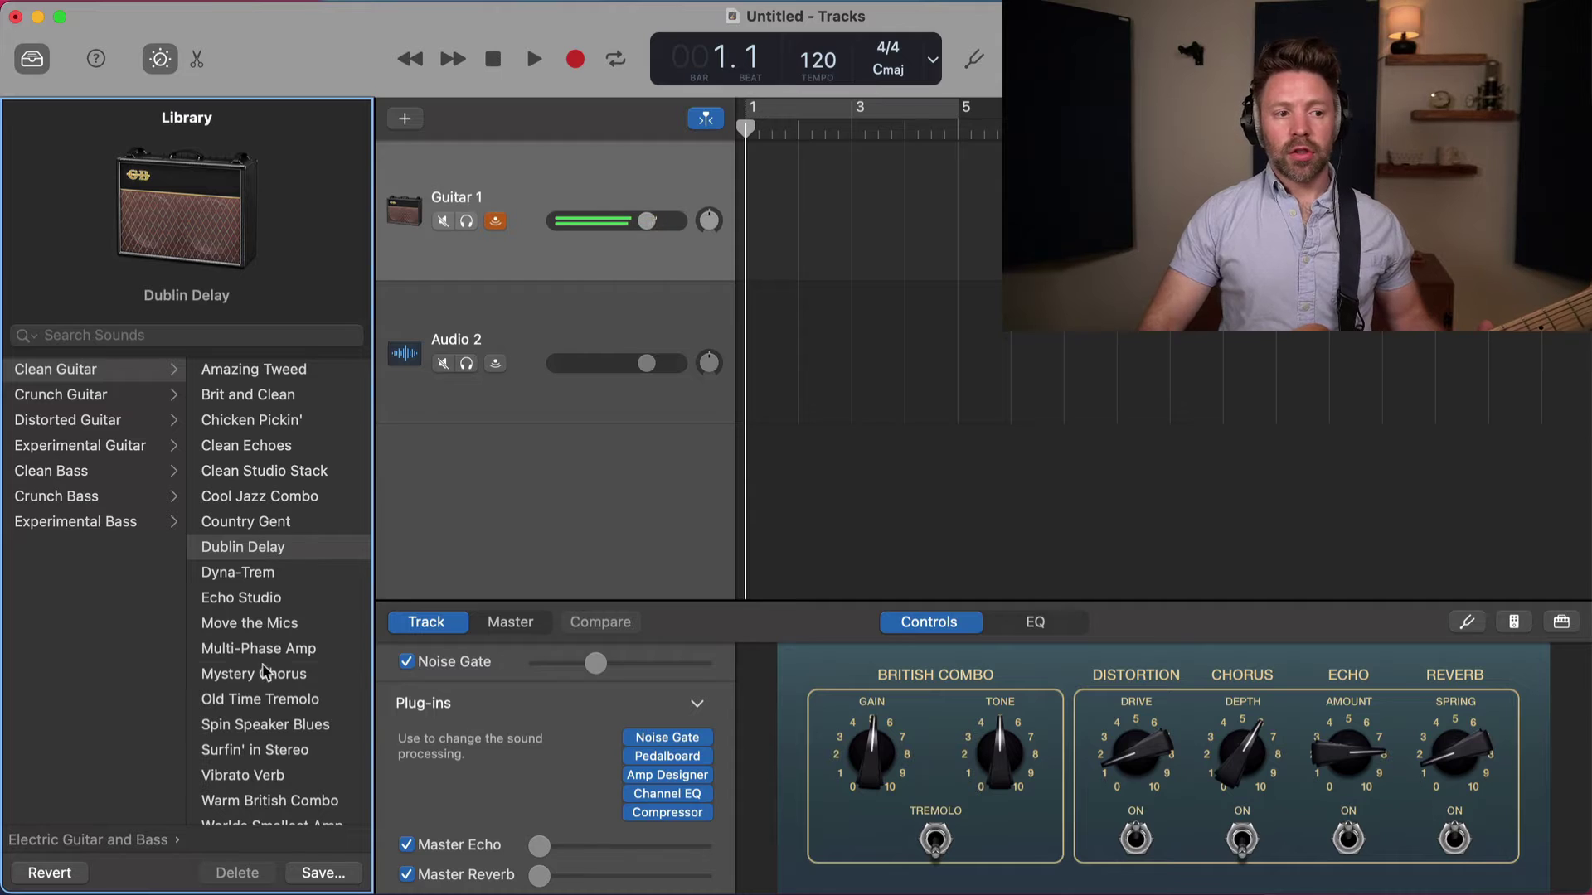
left_click(265, 673)
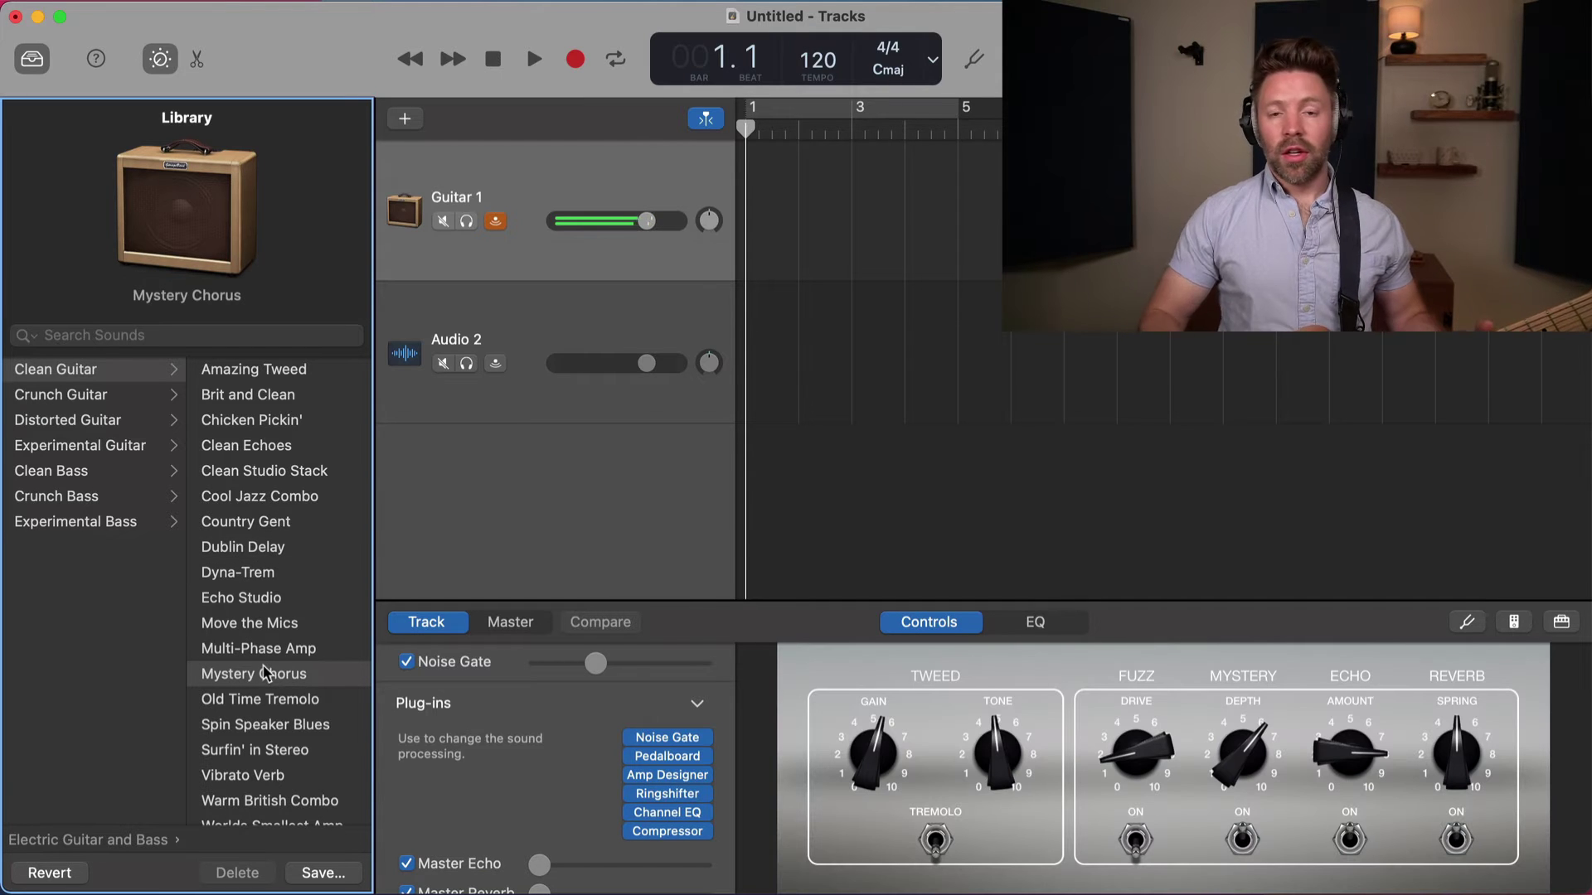
left_click(75, 425)
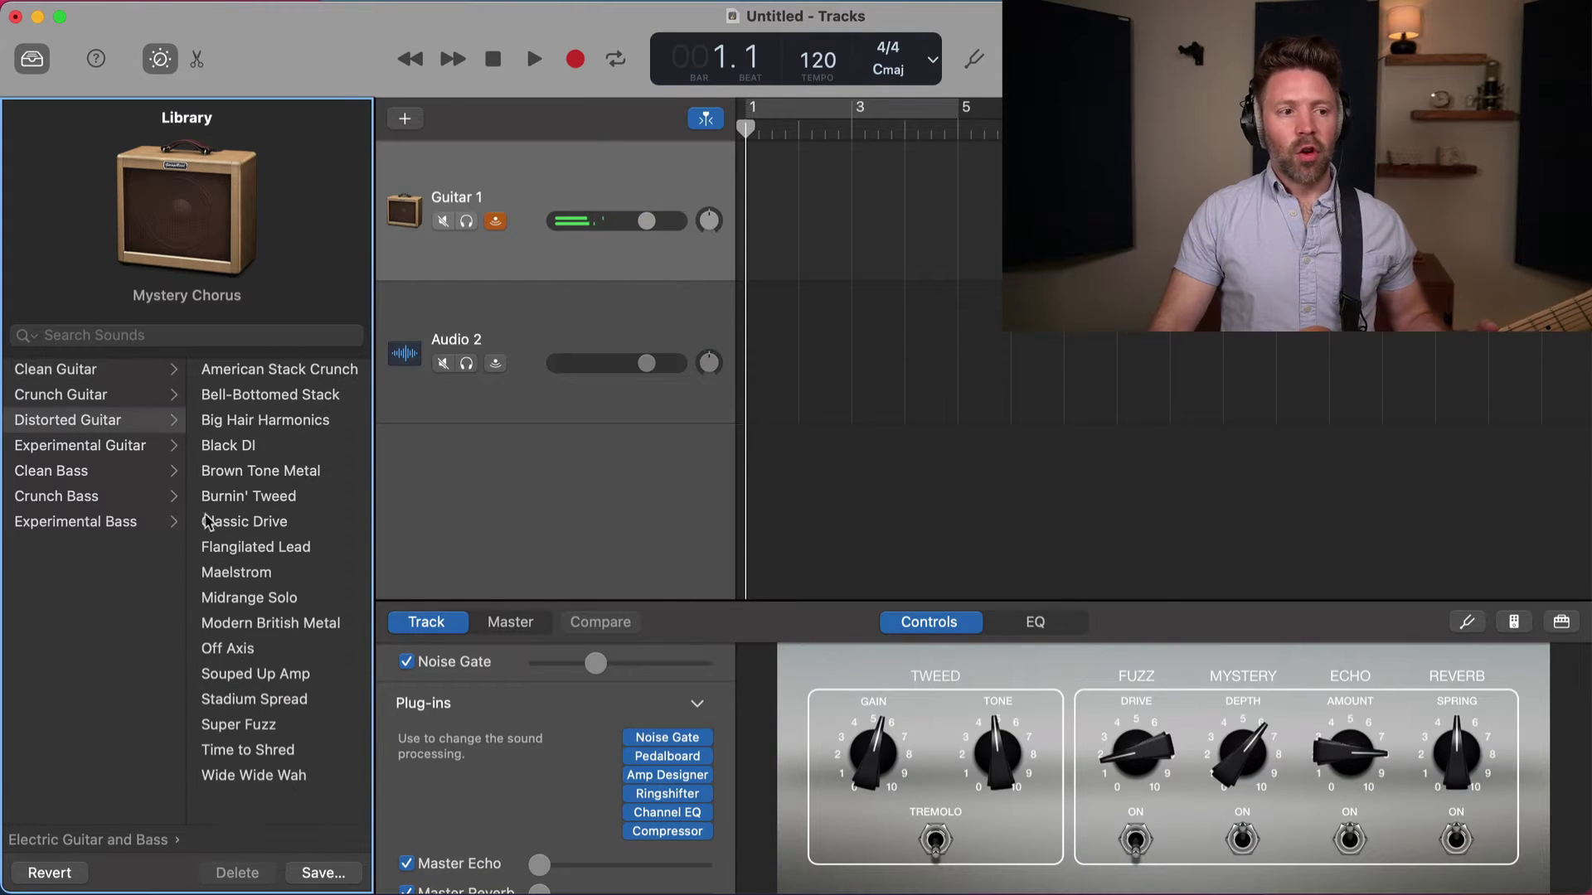
left_click(224, 529)
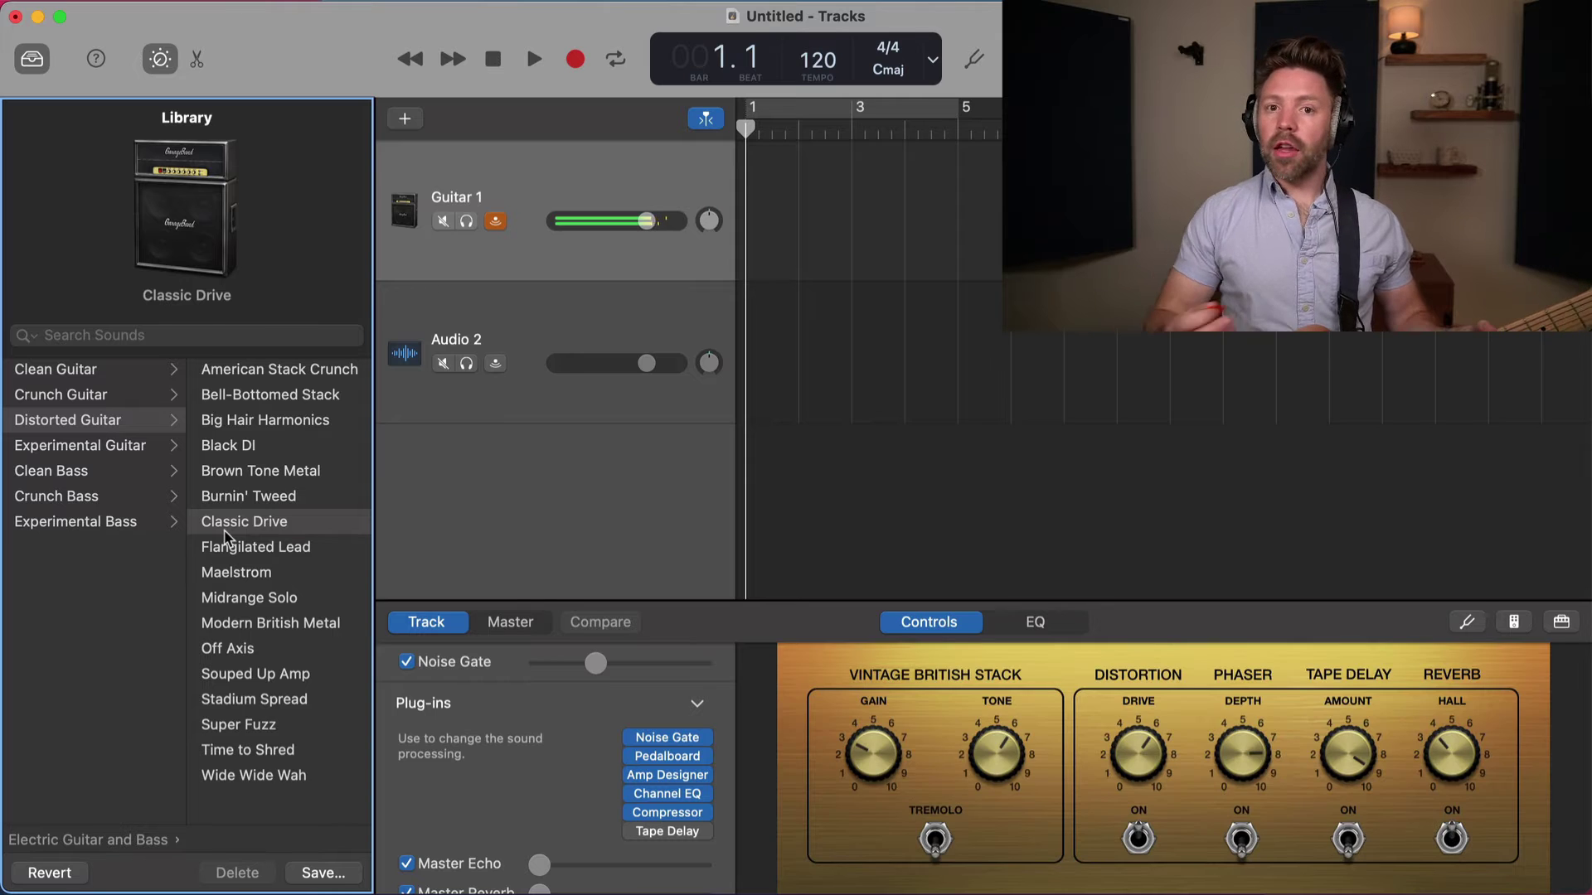
left_click(497, 222)
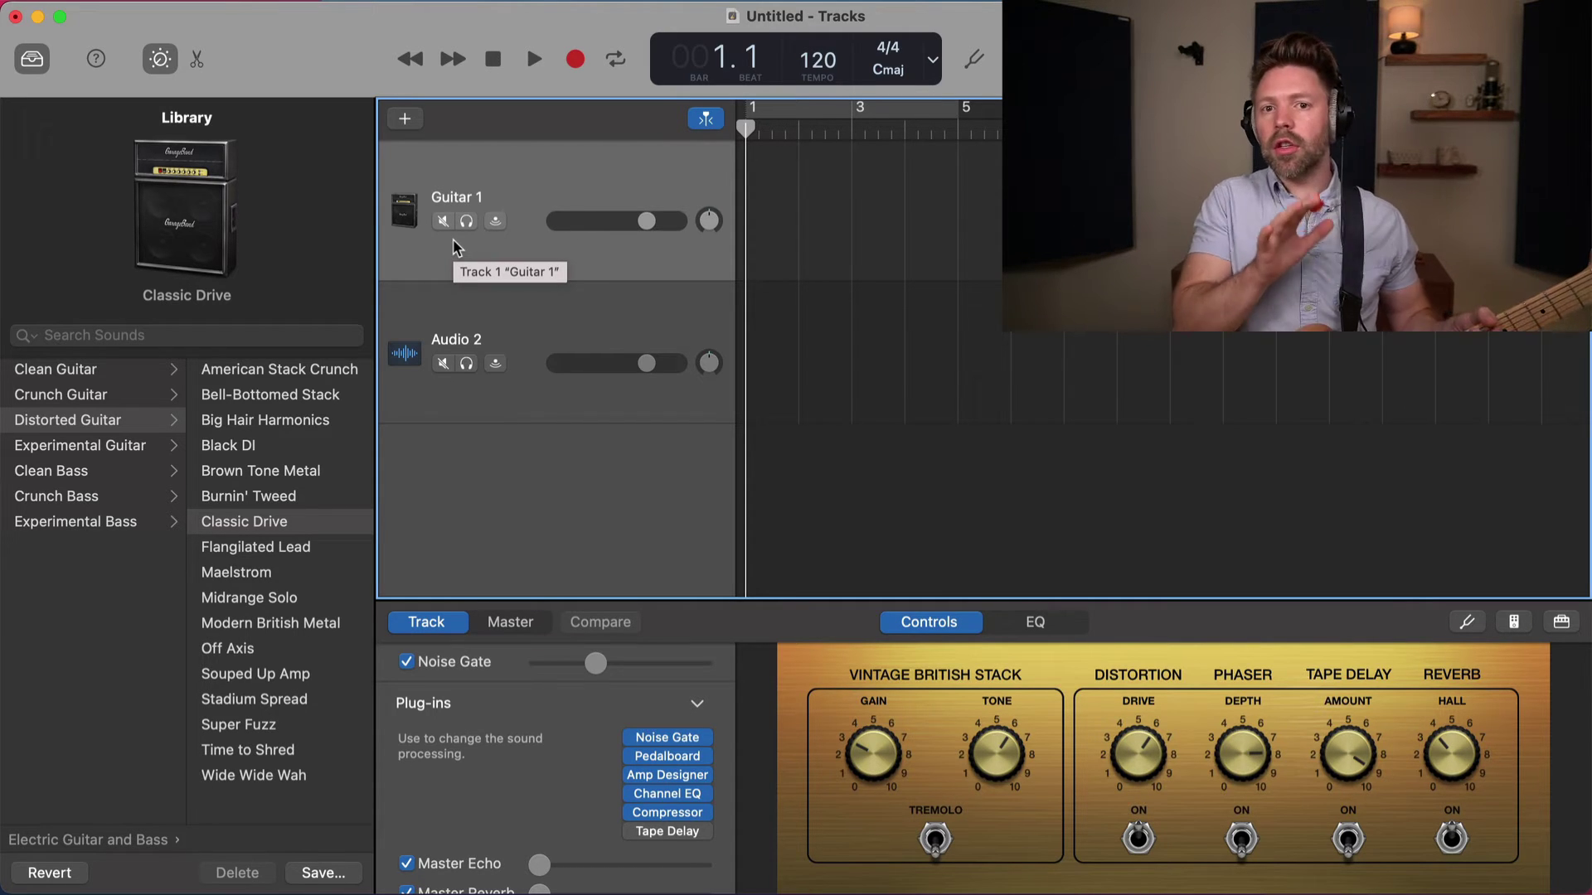
Load the Brown Tone Metal distorted-guitar patch onto Audio 2 and toggle its input monitoring
left_click(508, 329)
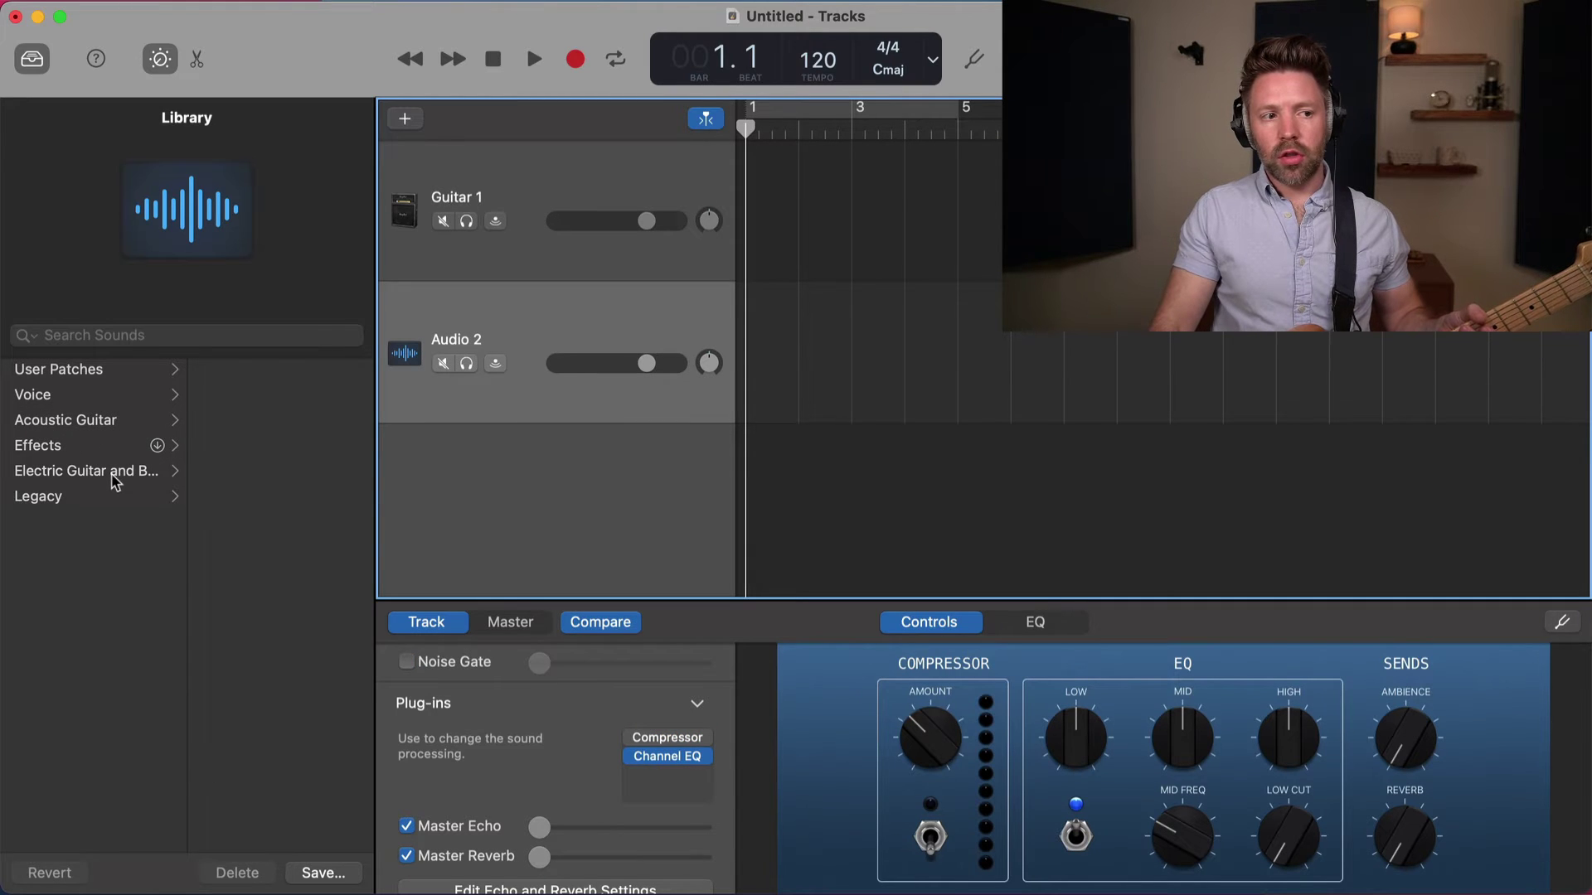
left_click(116, 473)
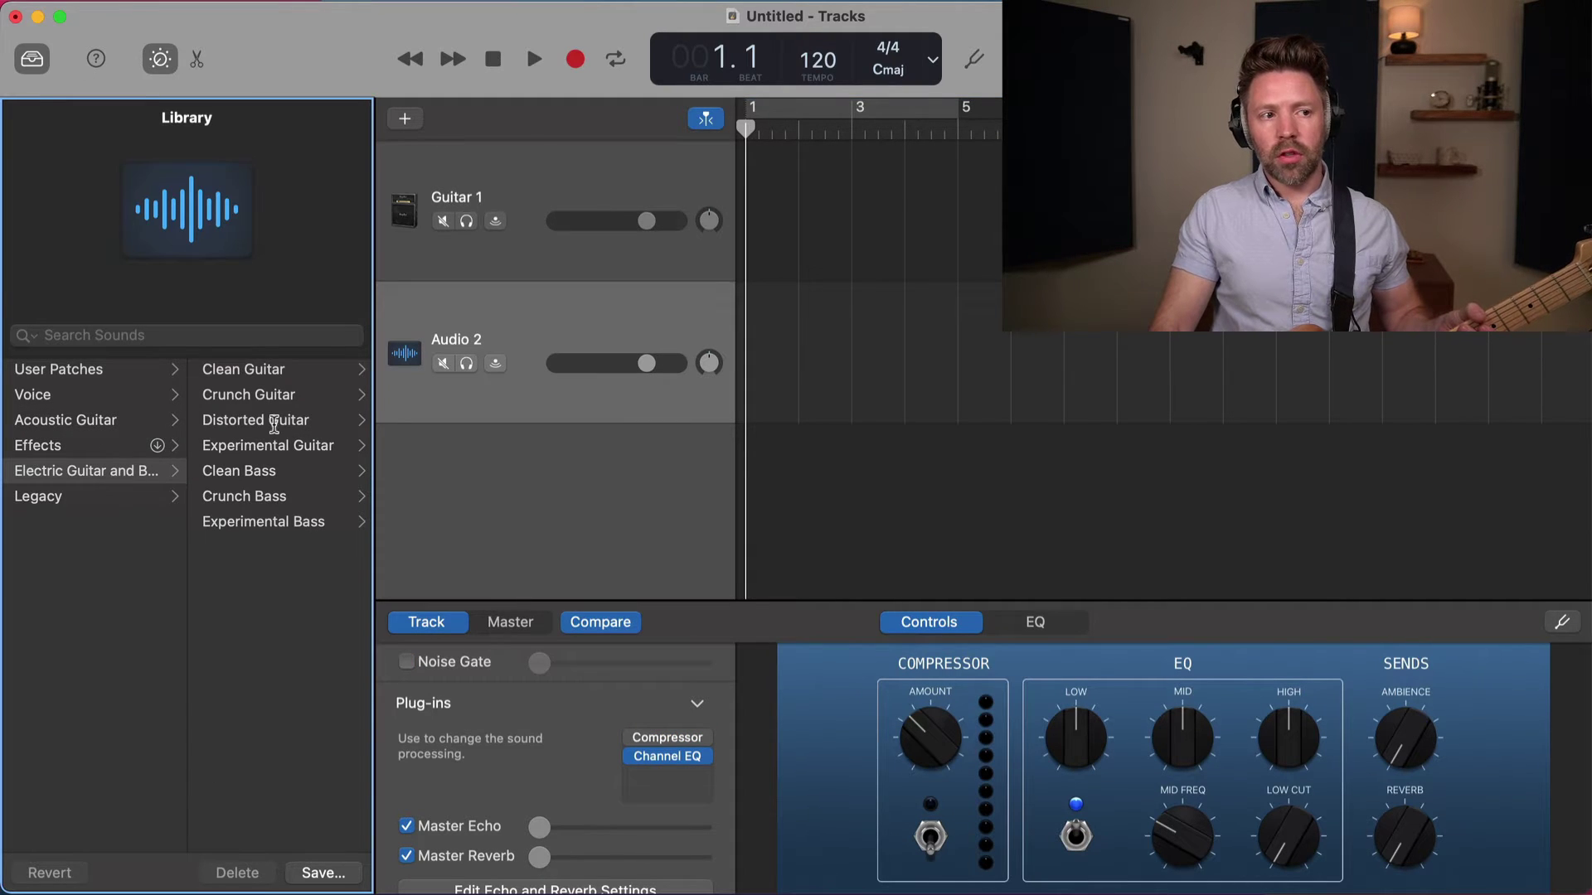
left_click(38, 70)
left_click(98, 476)
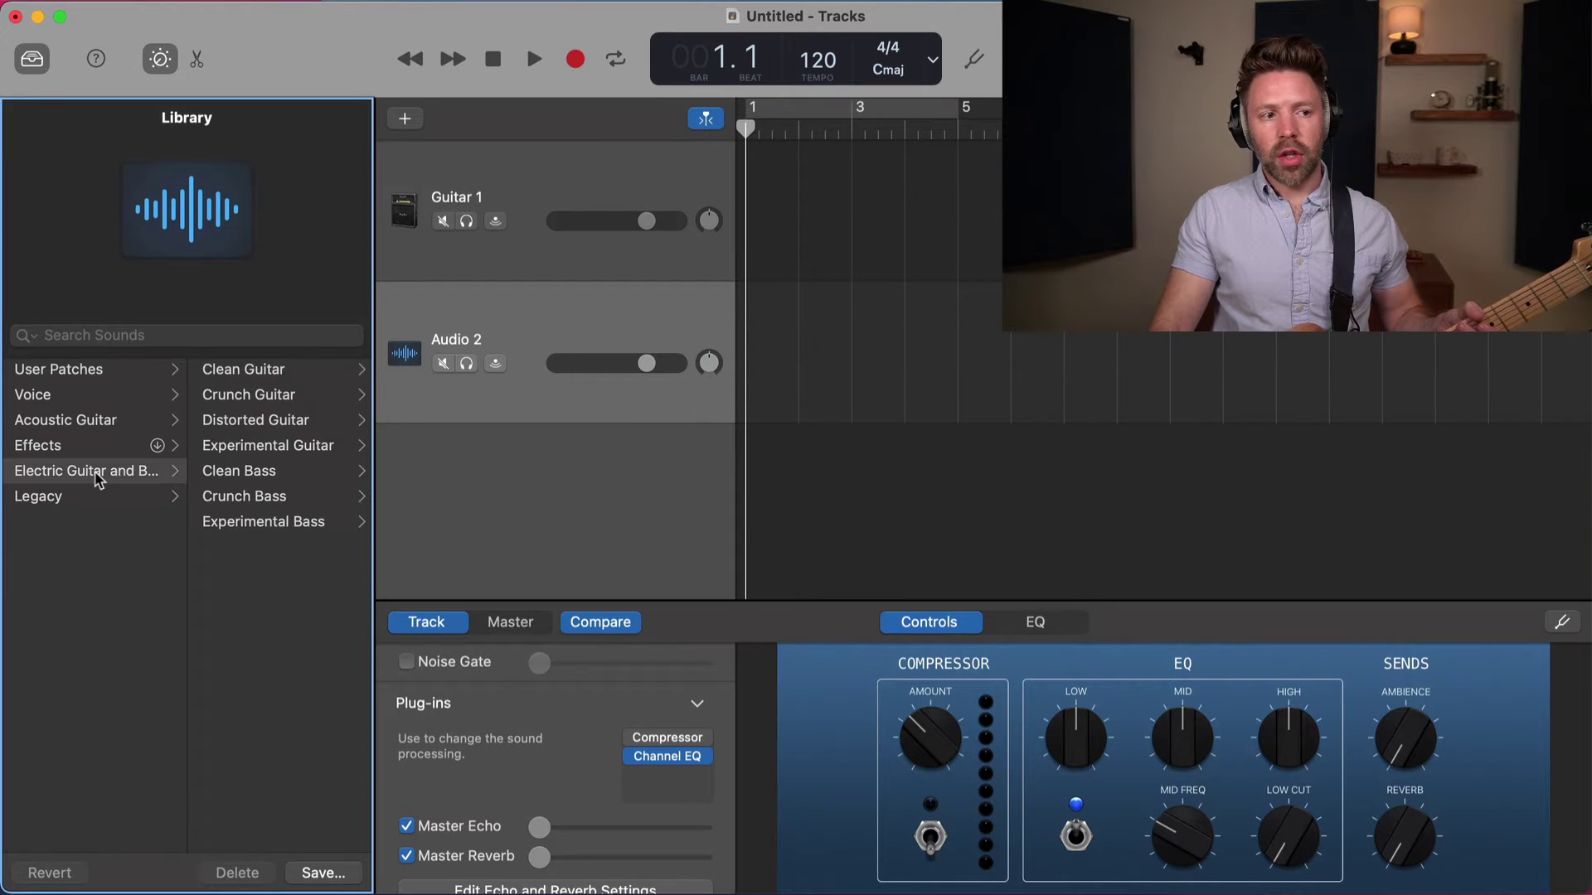
left_click(265, 421)
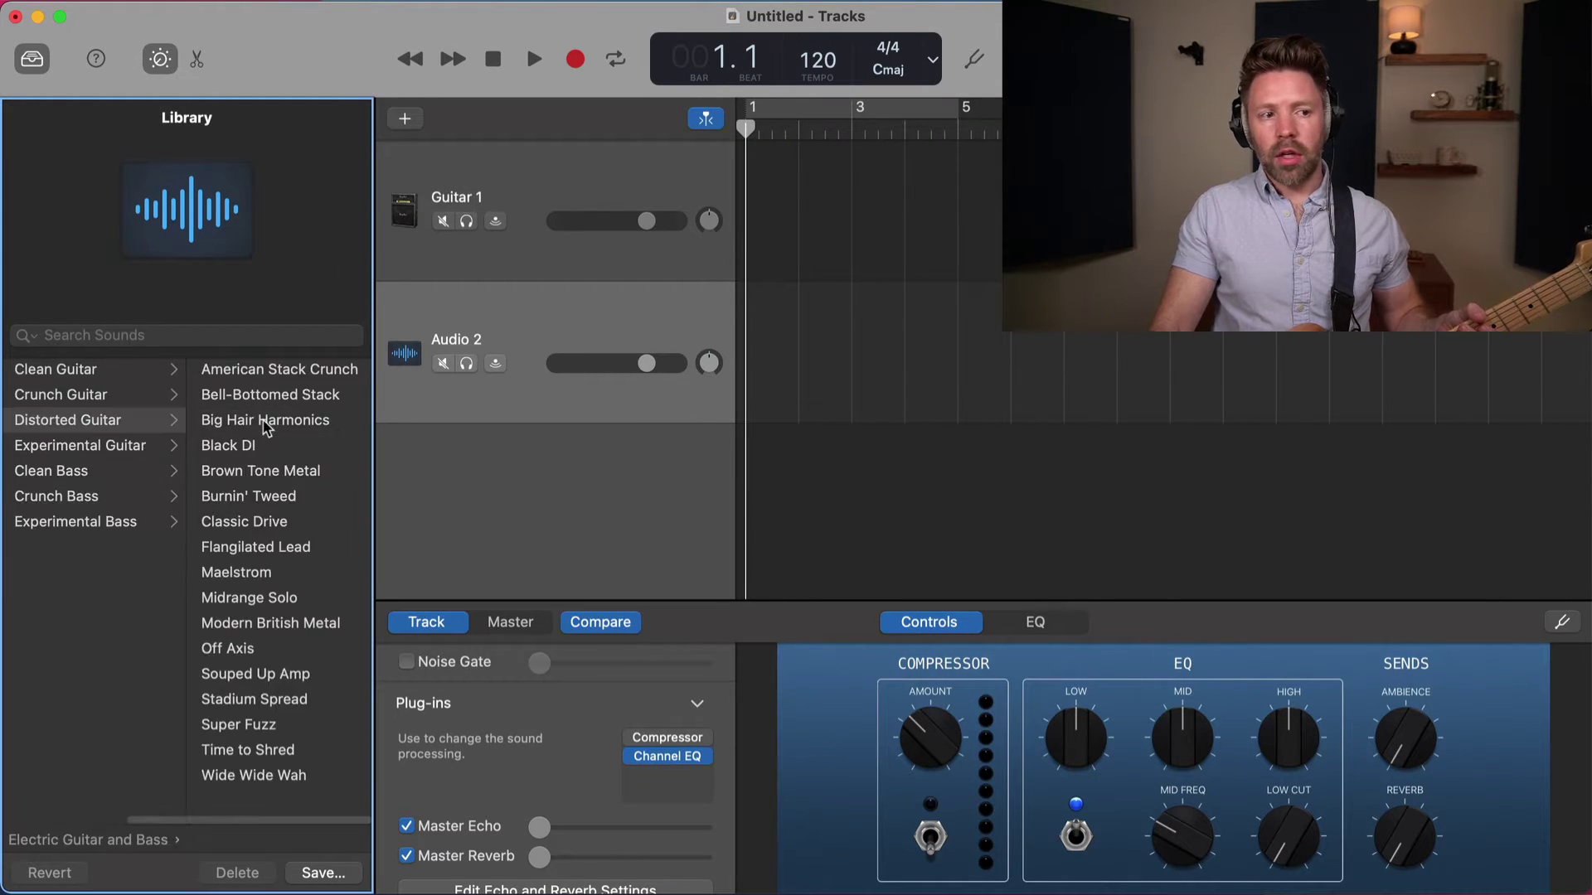
left_click(265, 471)
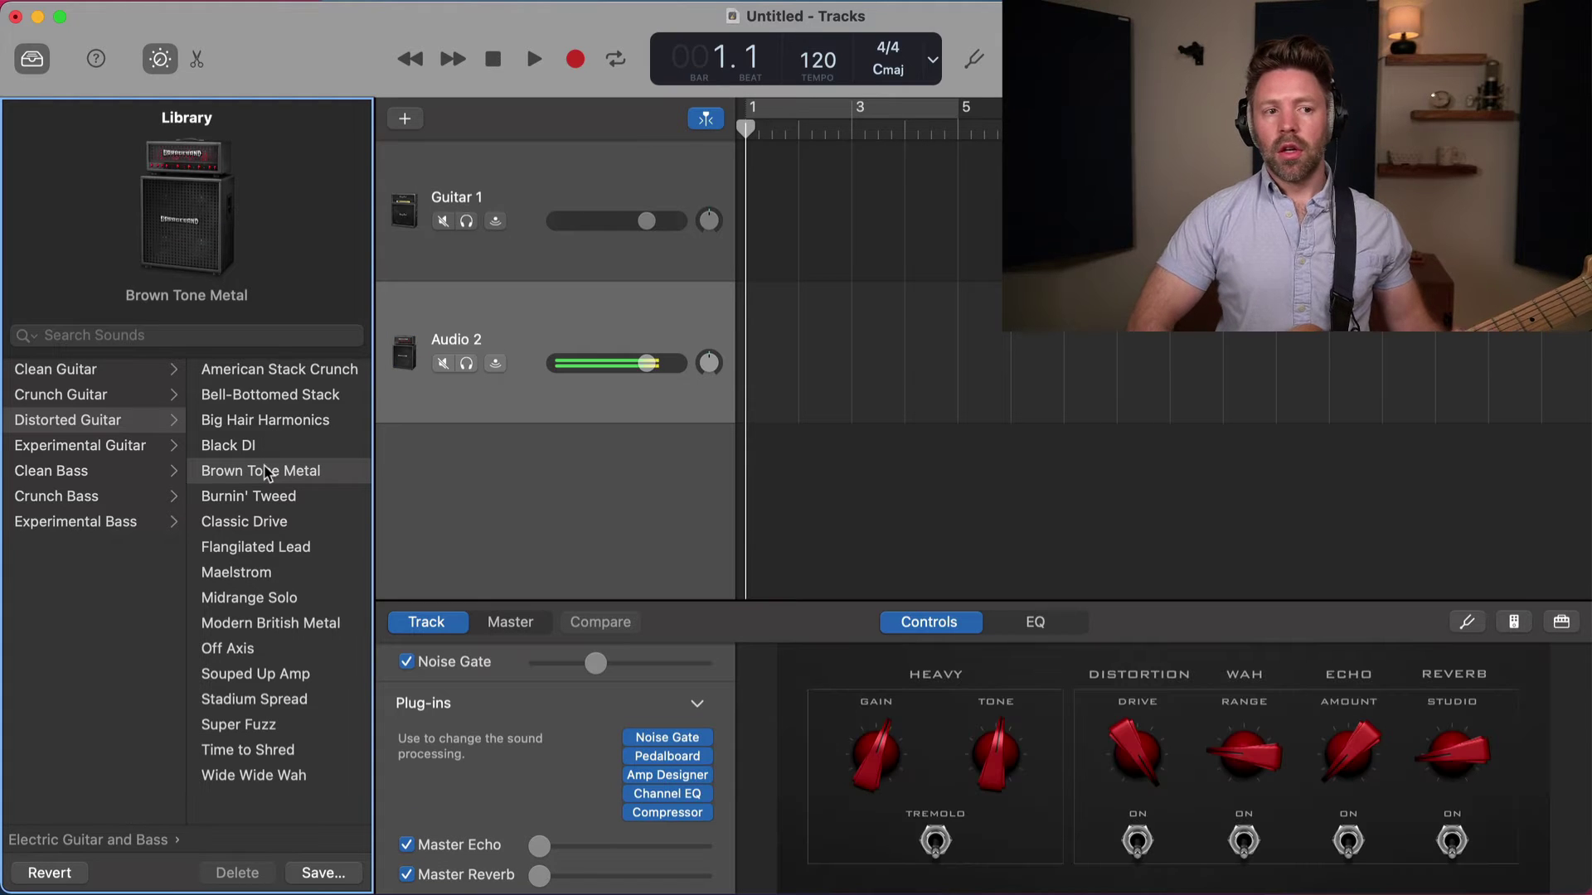
left_click(495, 364)
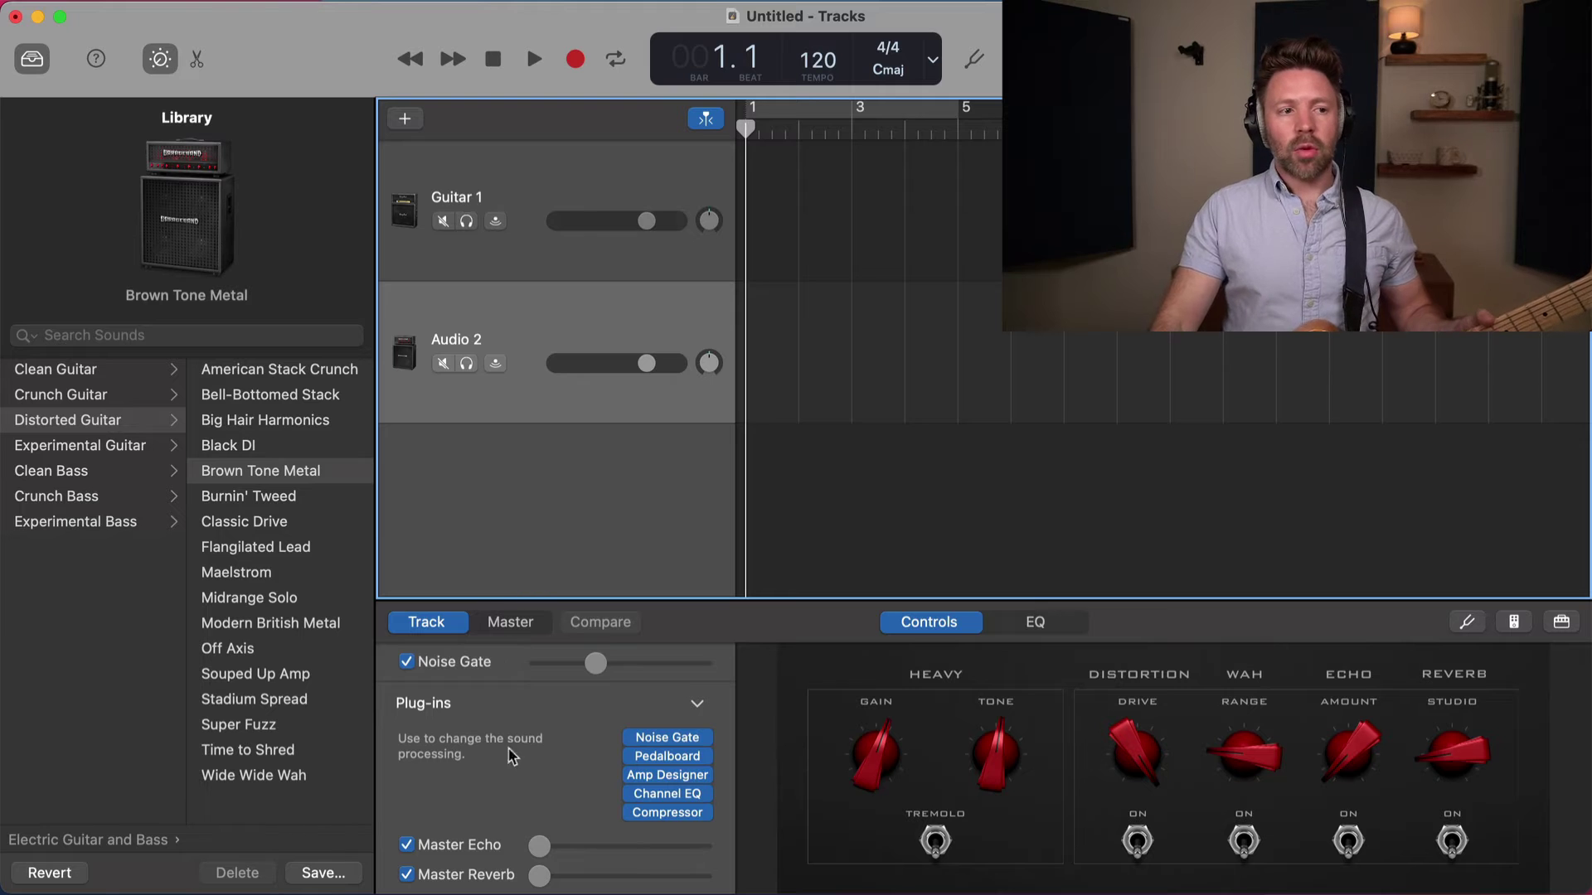
Select Audio 2 and review its recording input list, keeping input 1
key("Up")
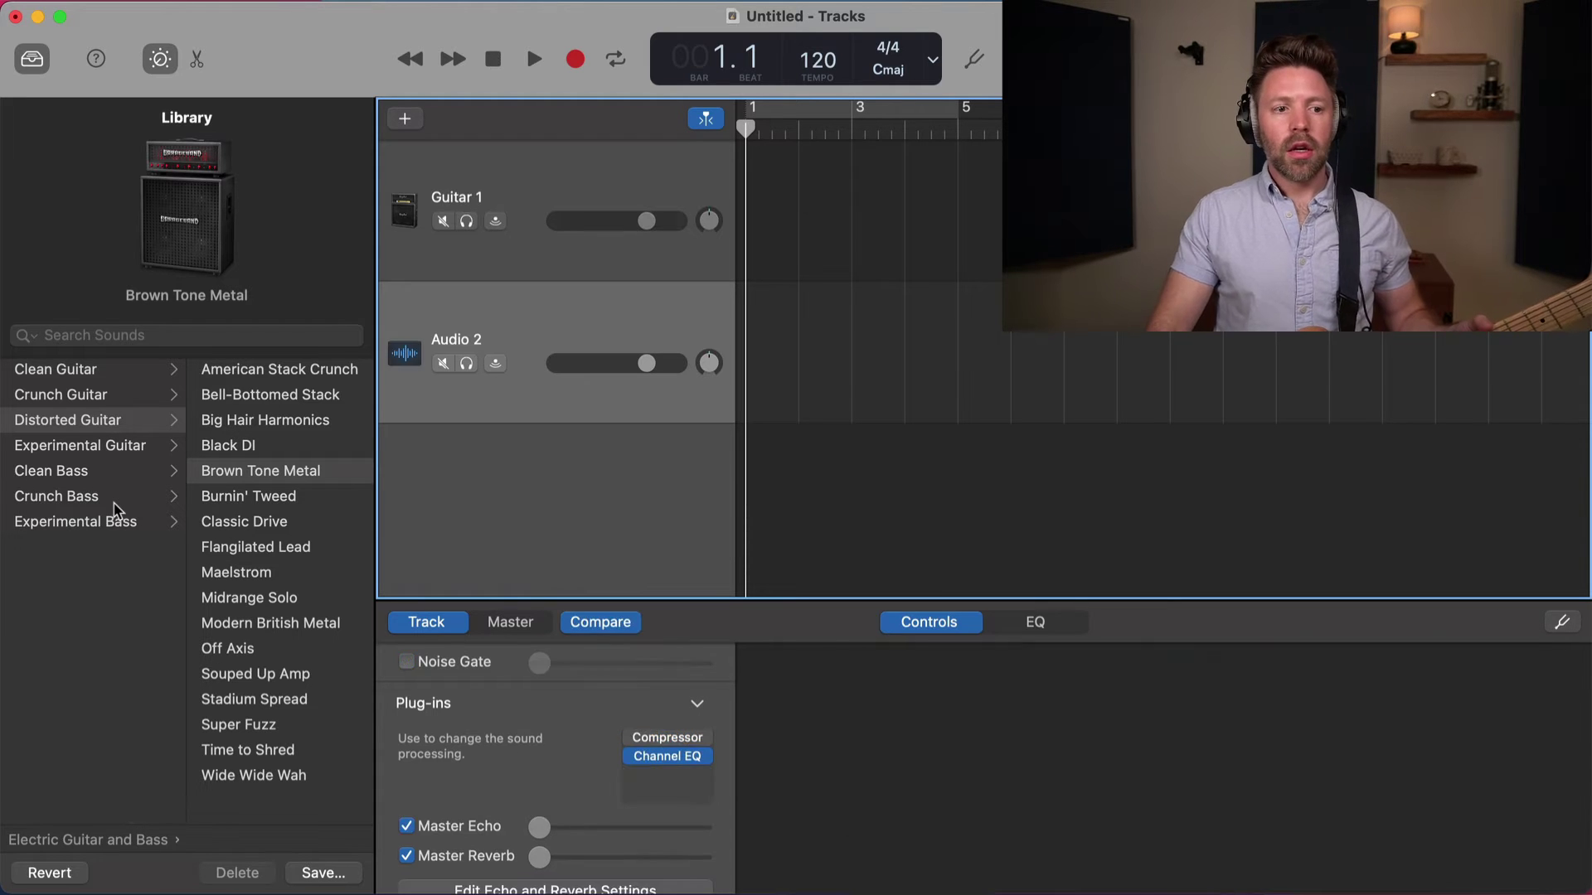
key("Down")
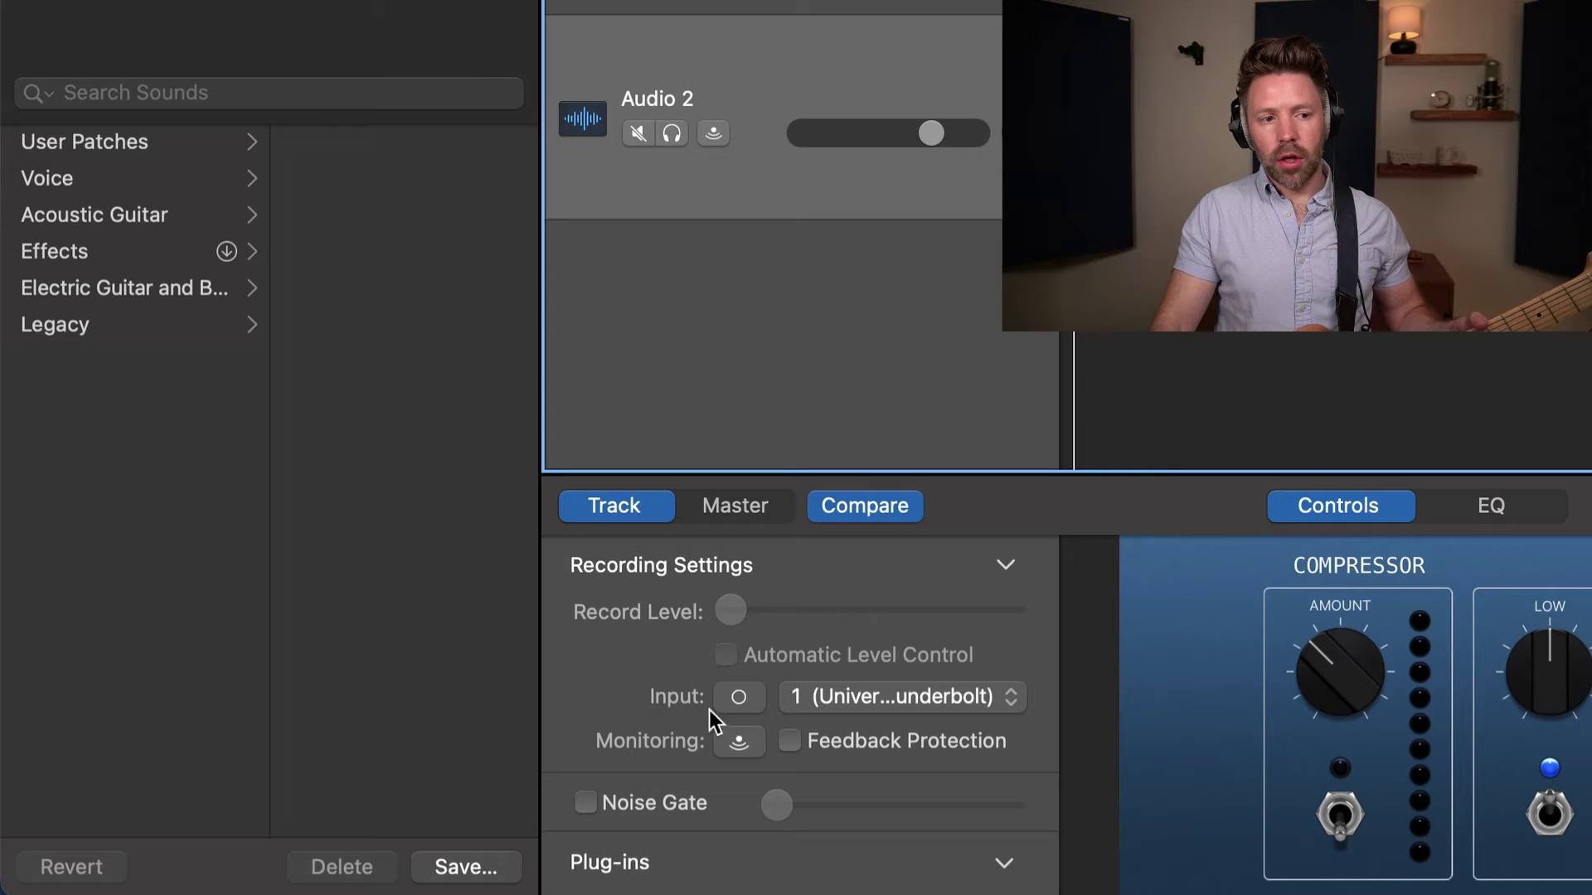
left_click(837, 698)
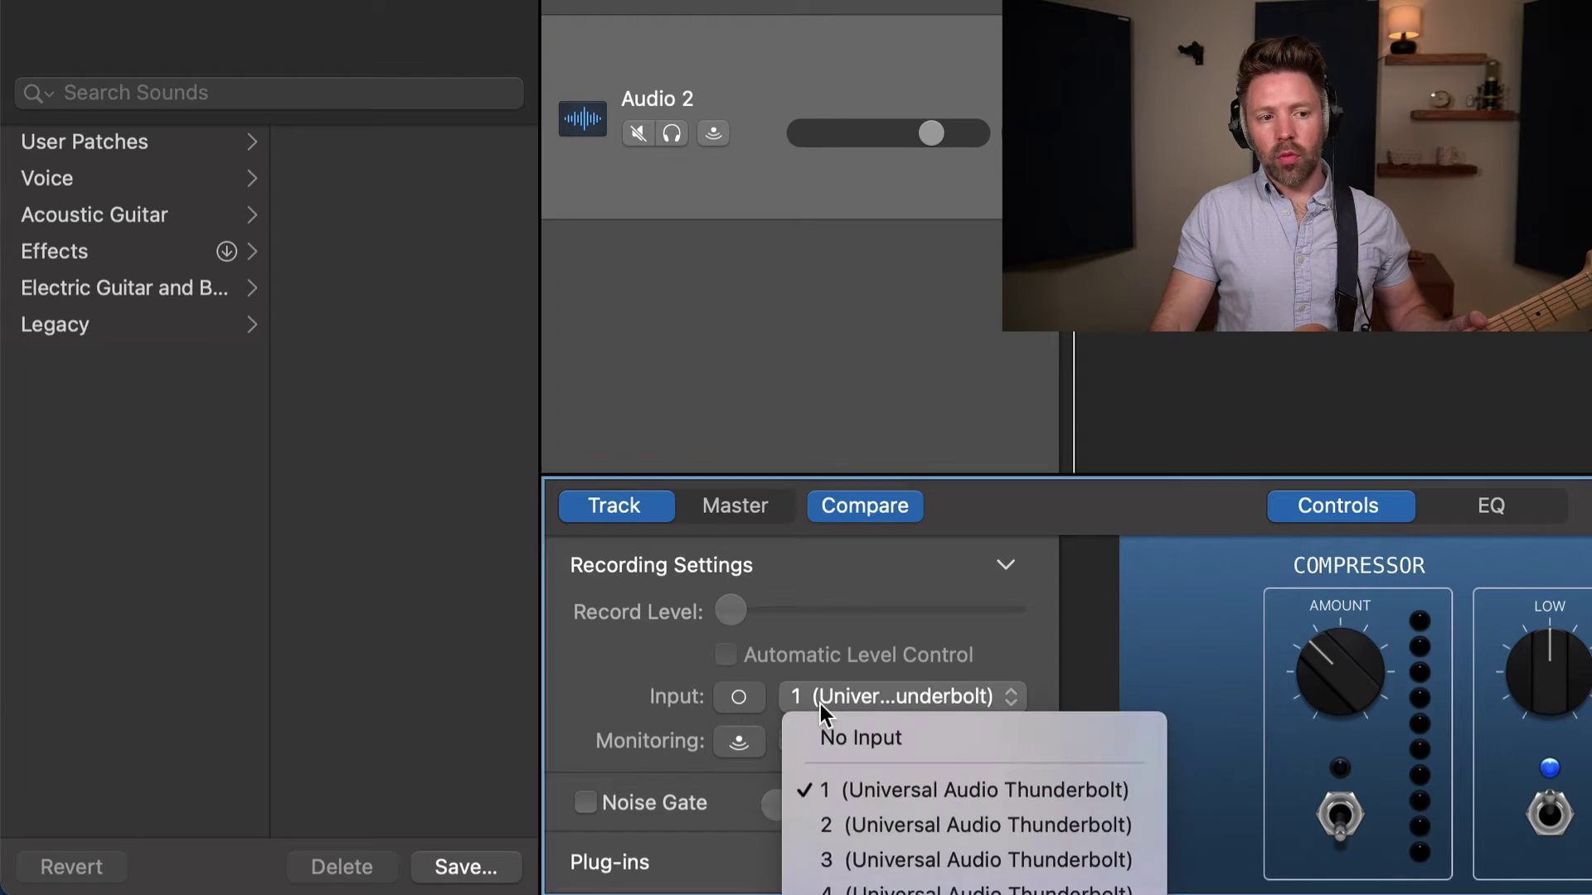
left_click(904, 682)
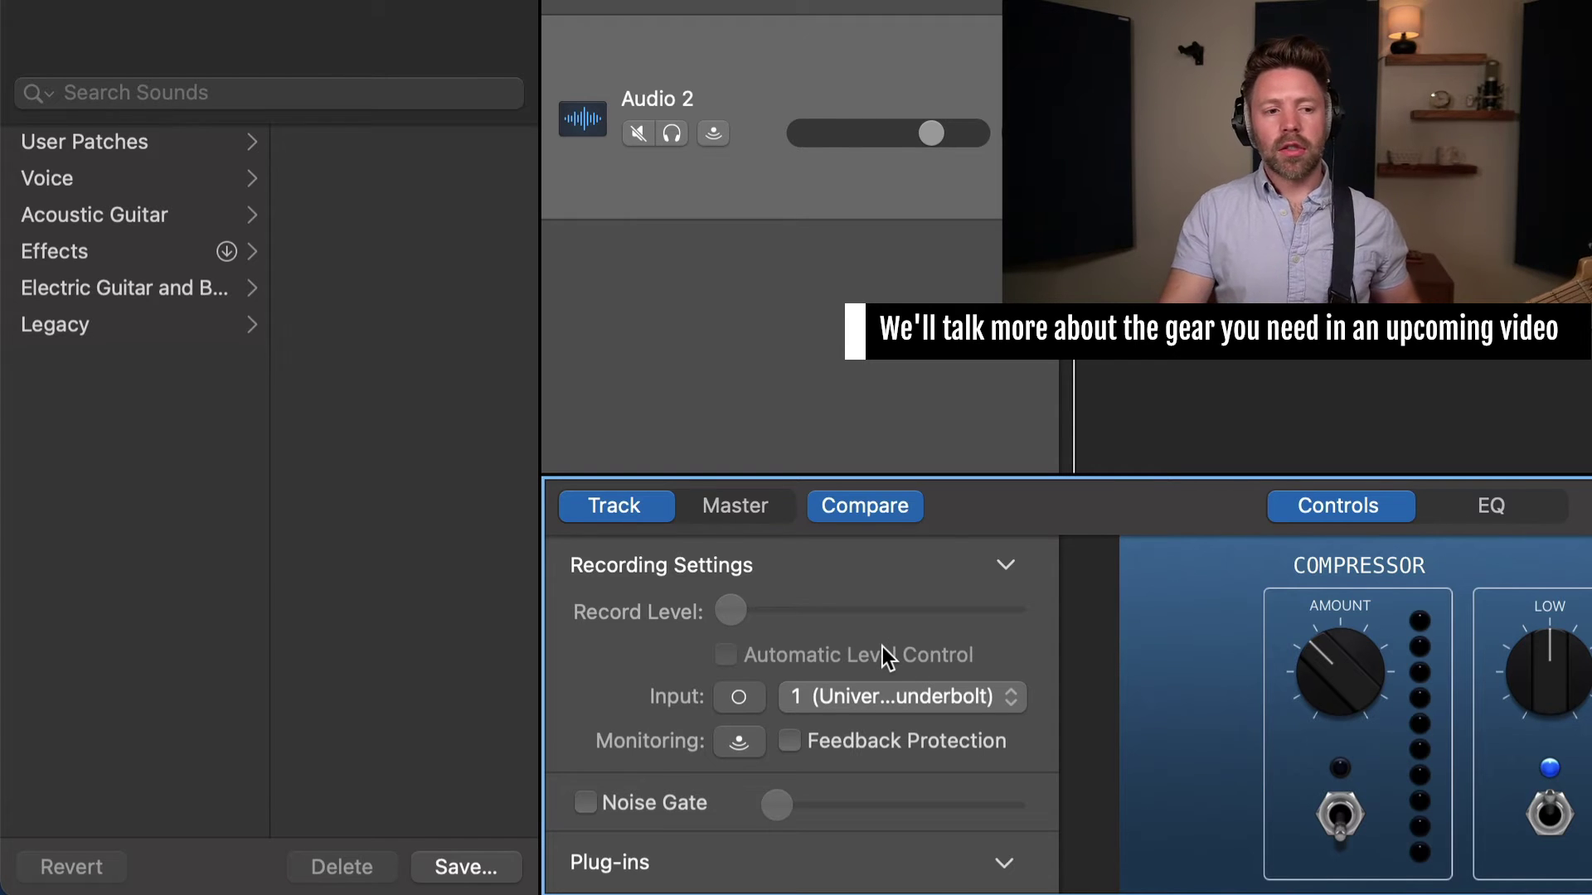
left_click(884, 693)
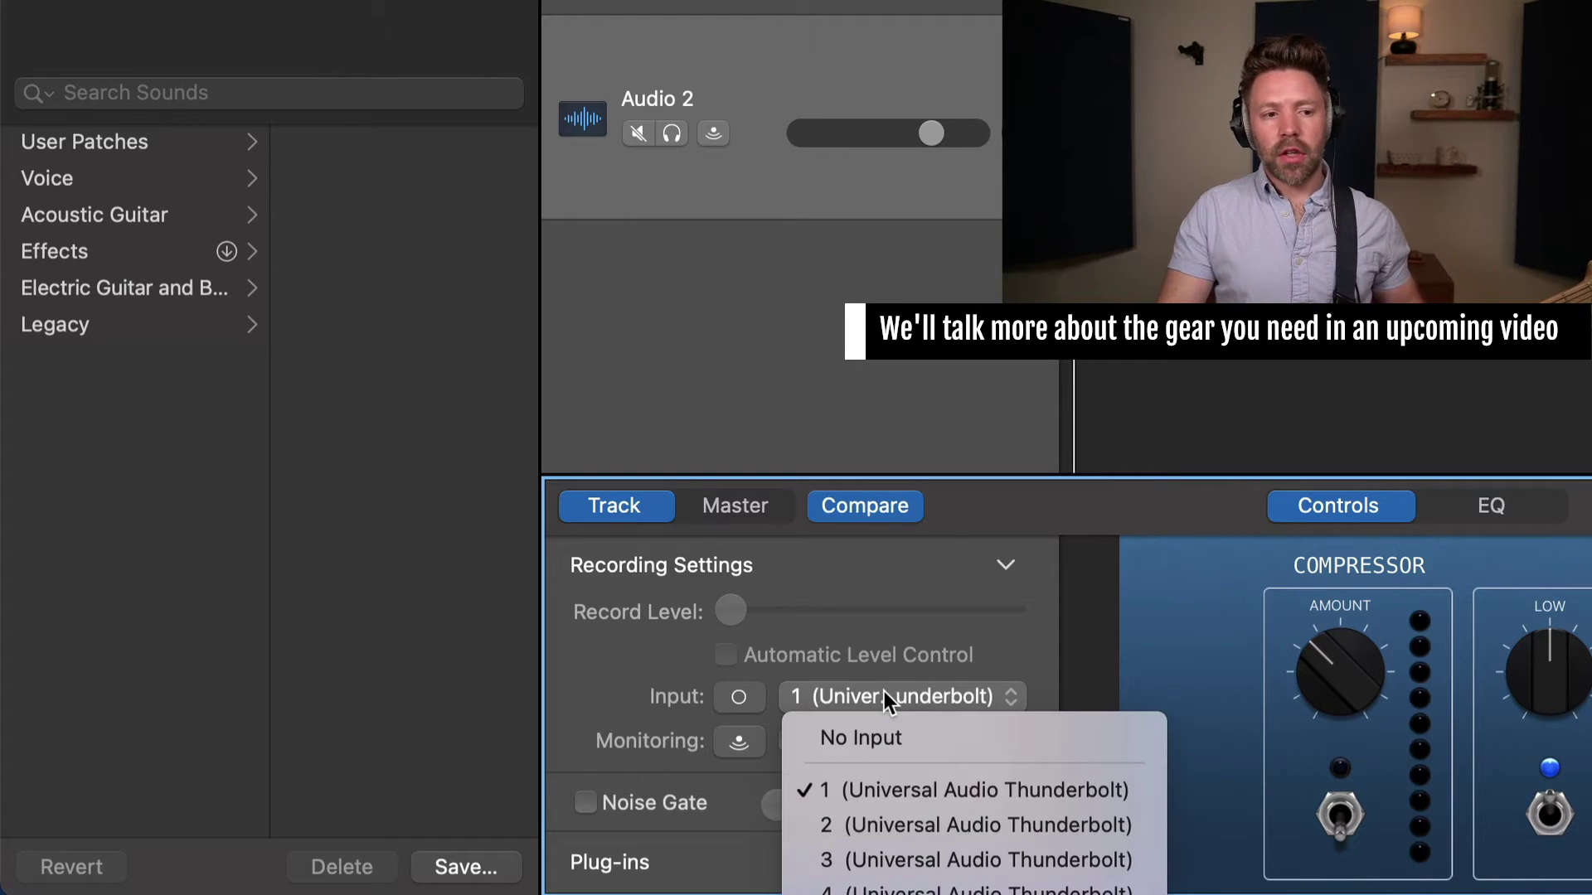
left_click(910, 649)
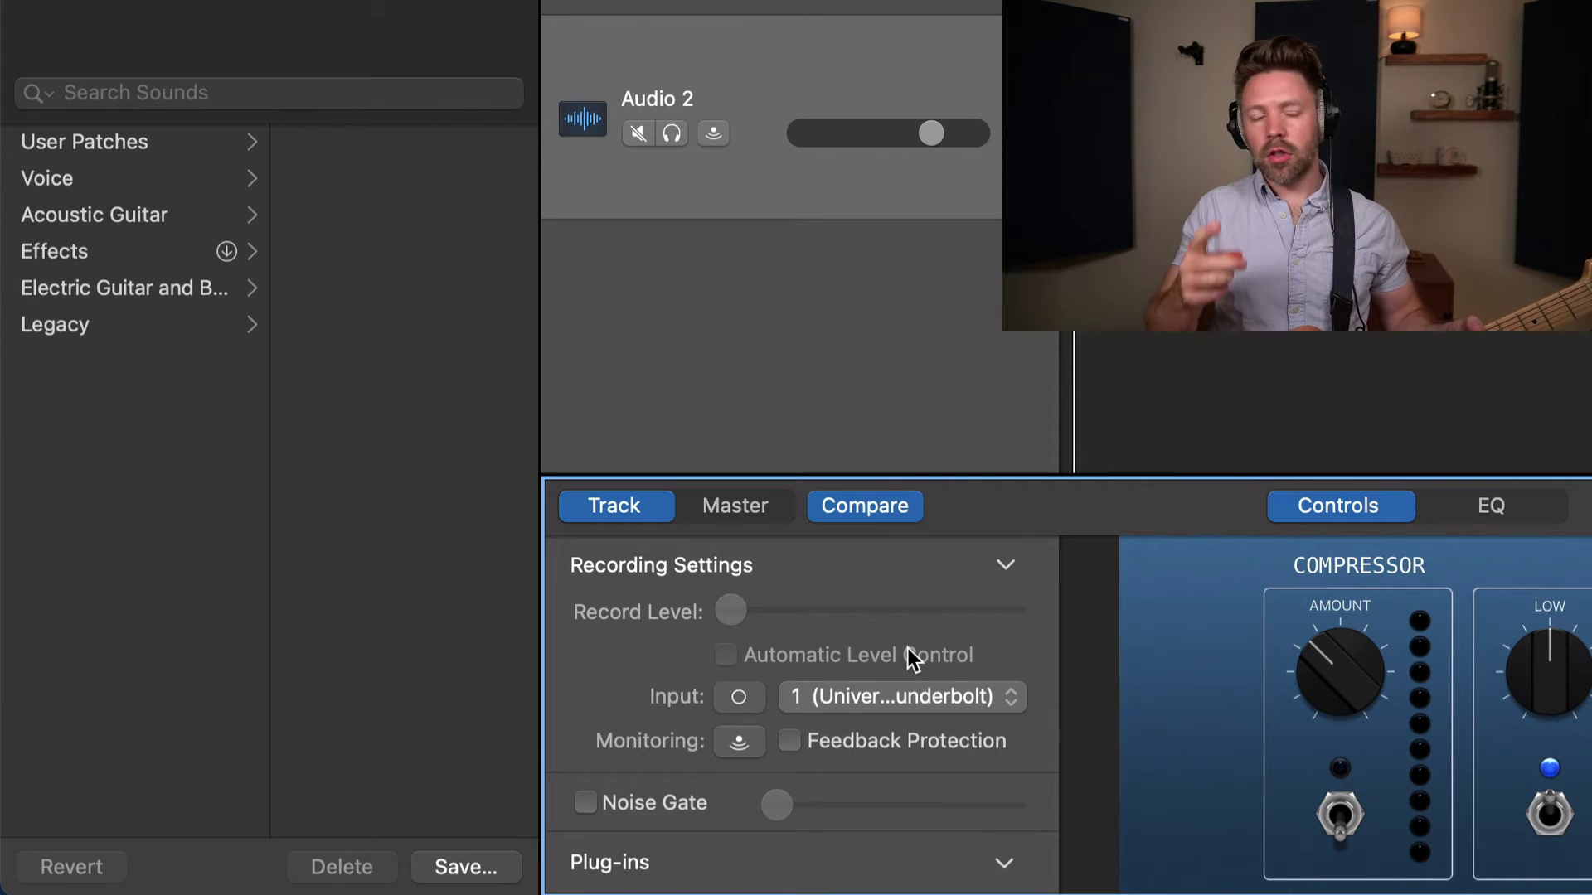
left_click(892, 698)
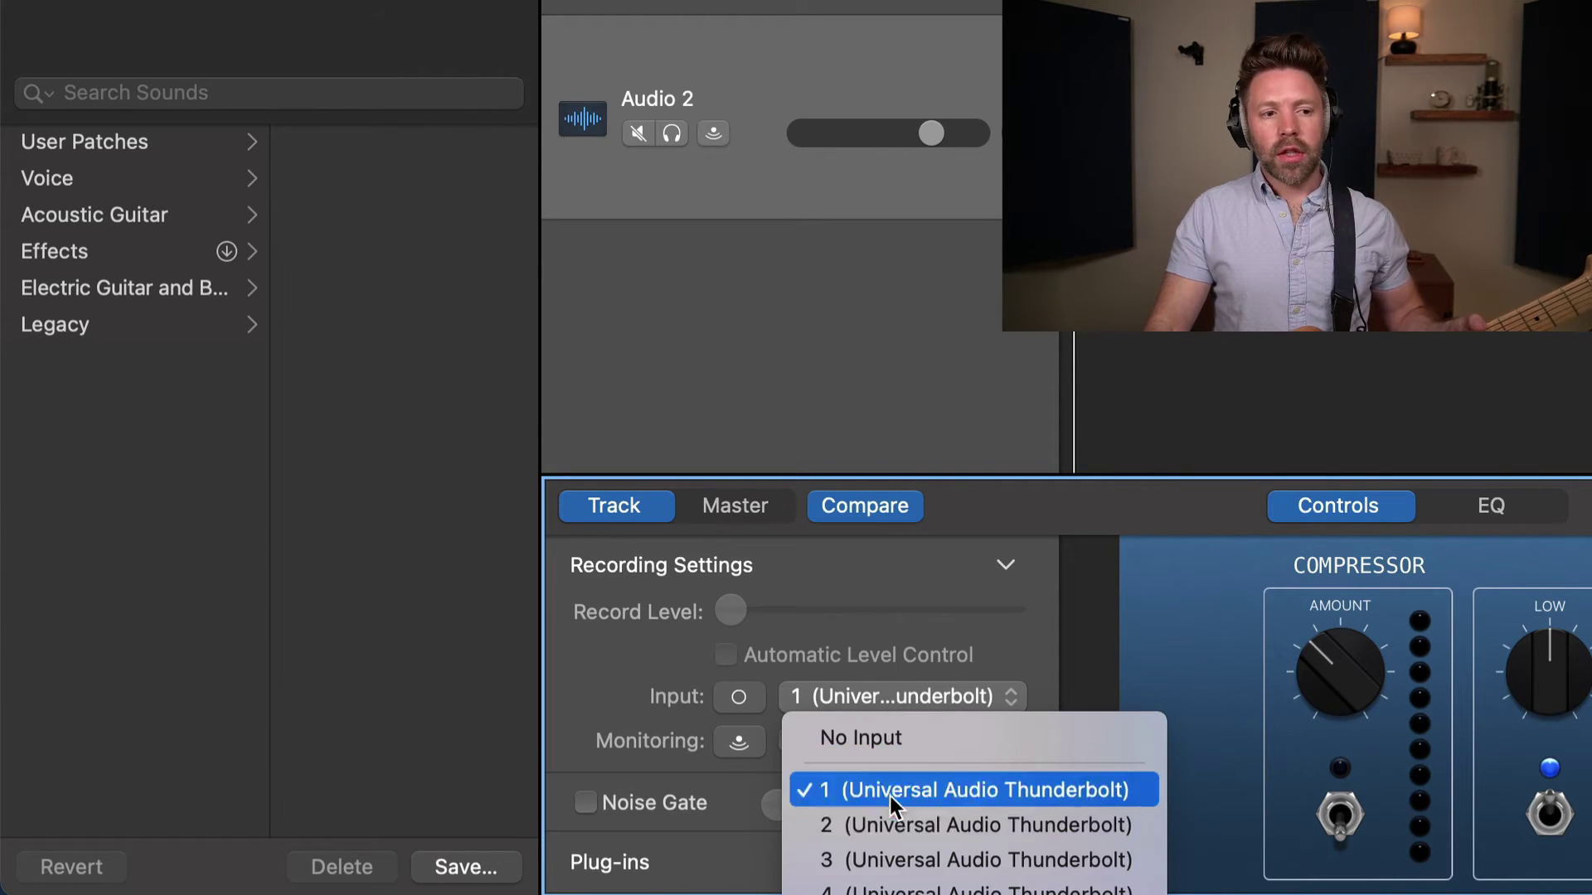
left_click(894, 647)
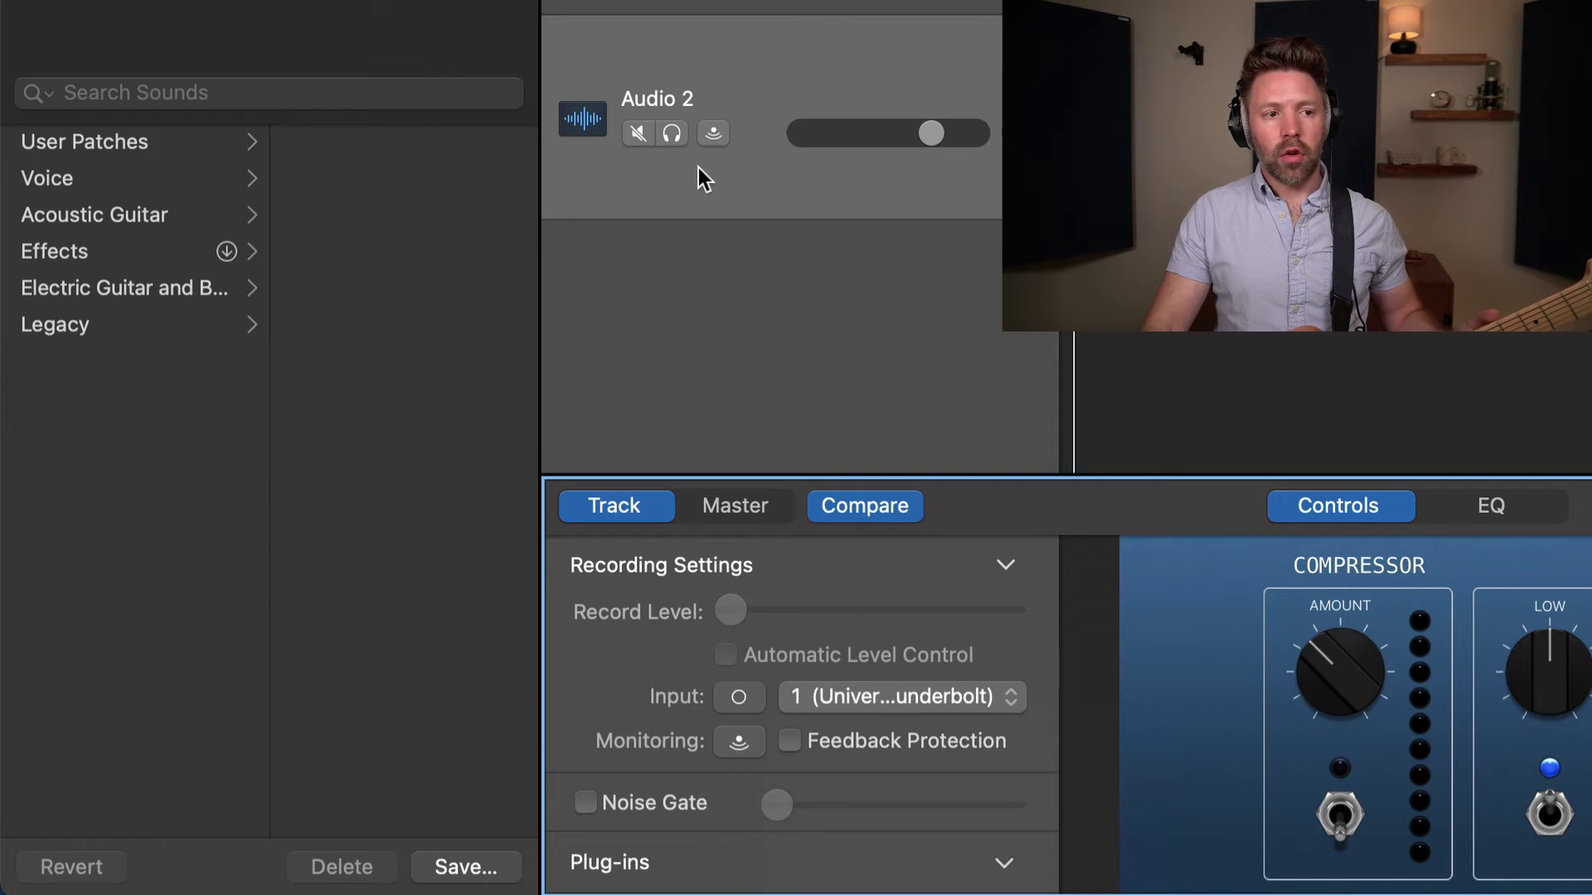
Switch Audio 2's recording input to 2, with input monitoring turned off
left_click(714, 133)
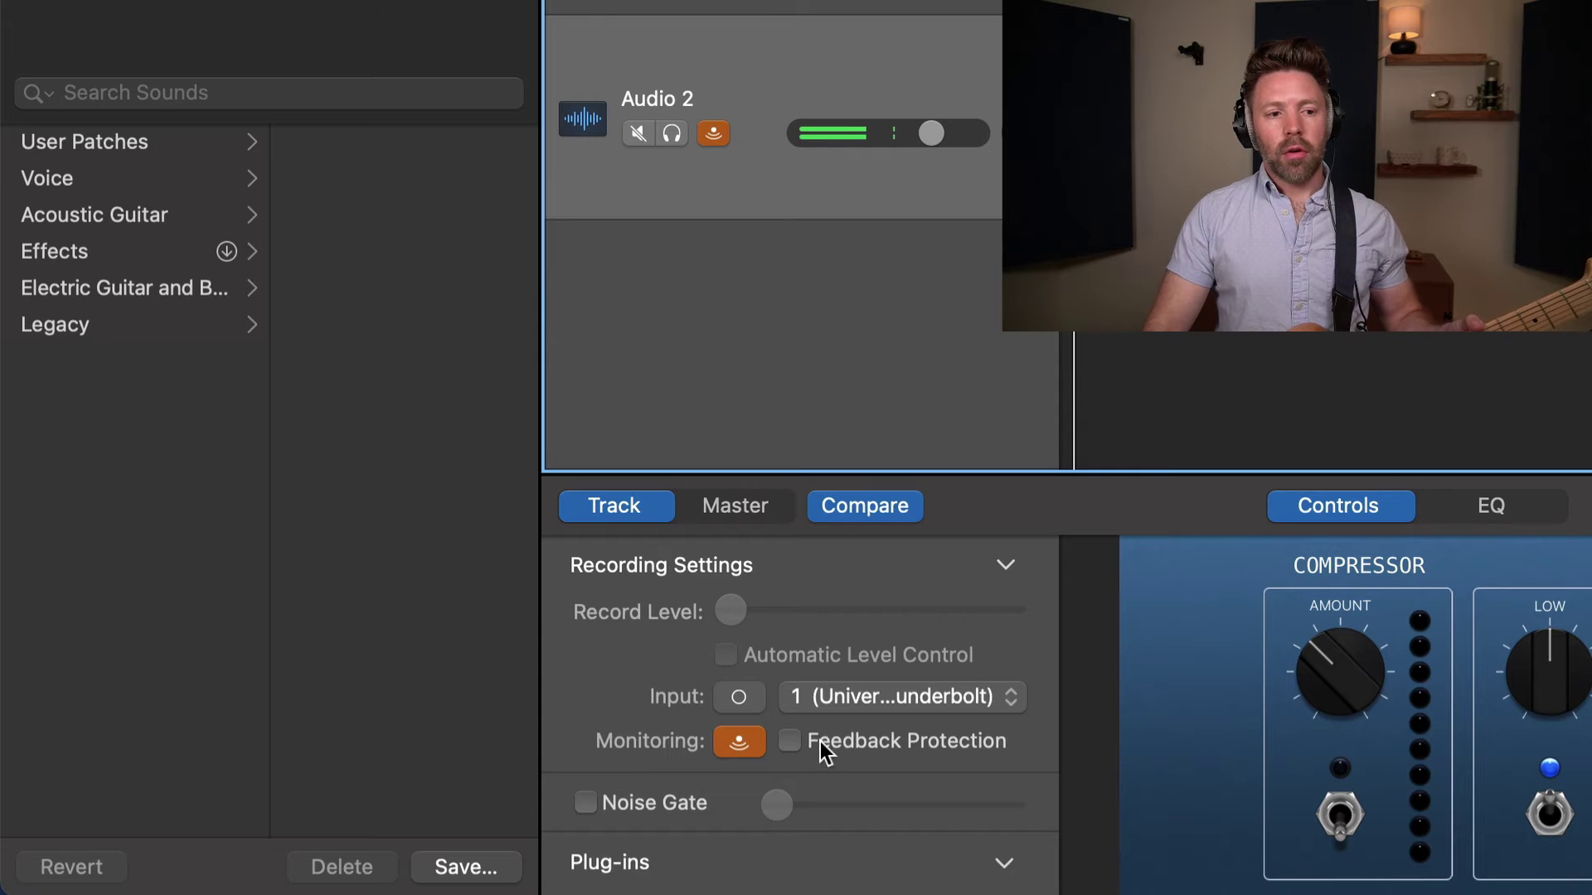
left_click(853, 698)
left_click(879, 823)
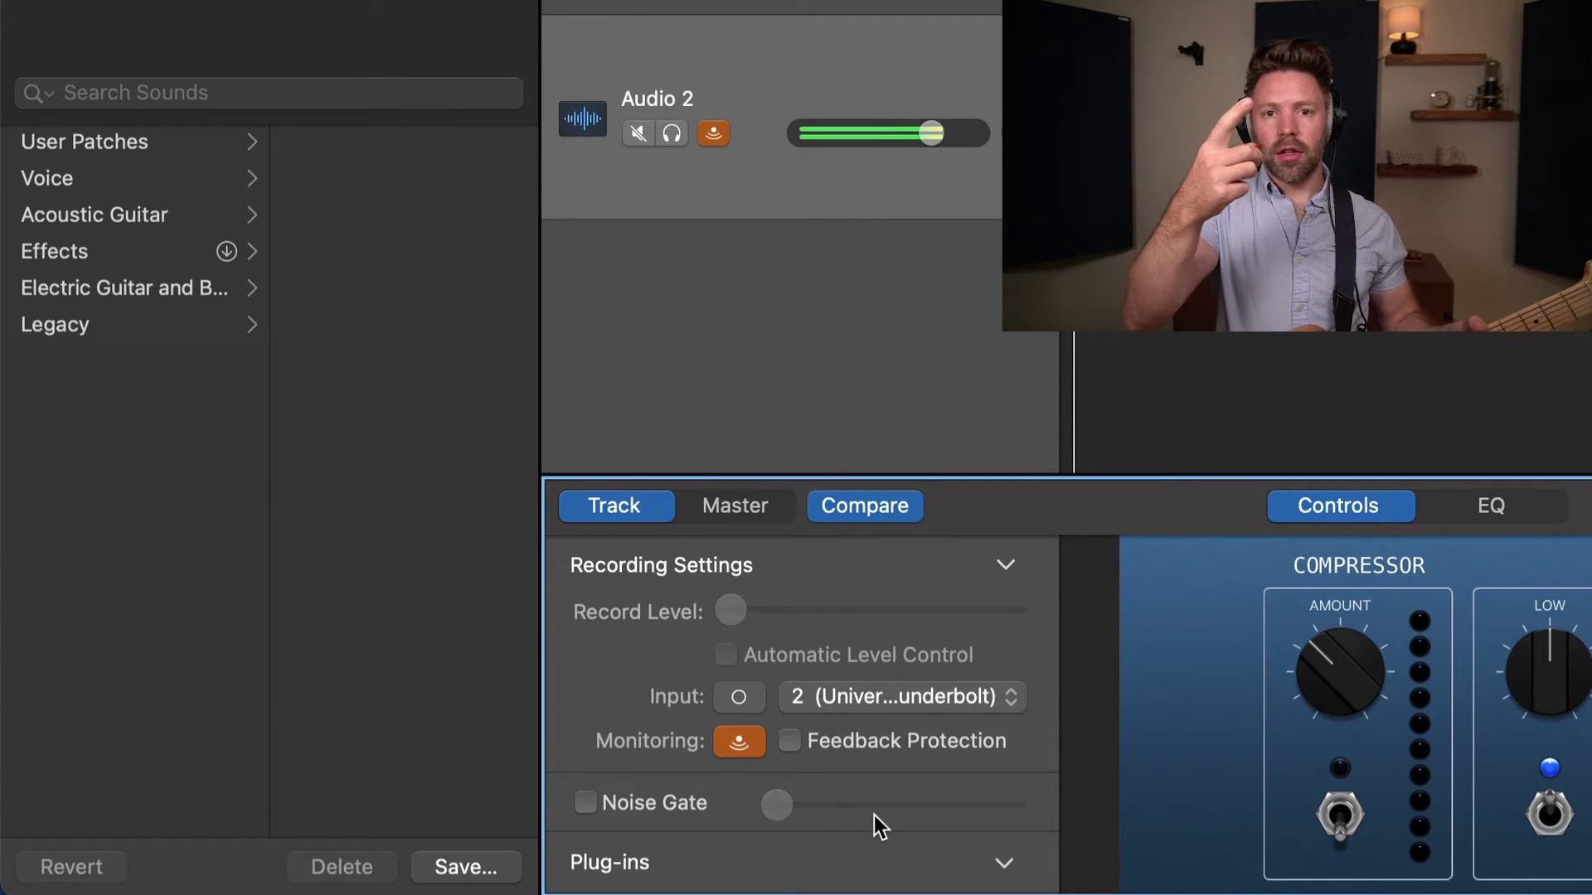
left_click(745, 748)
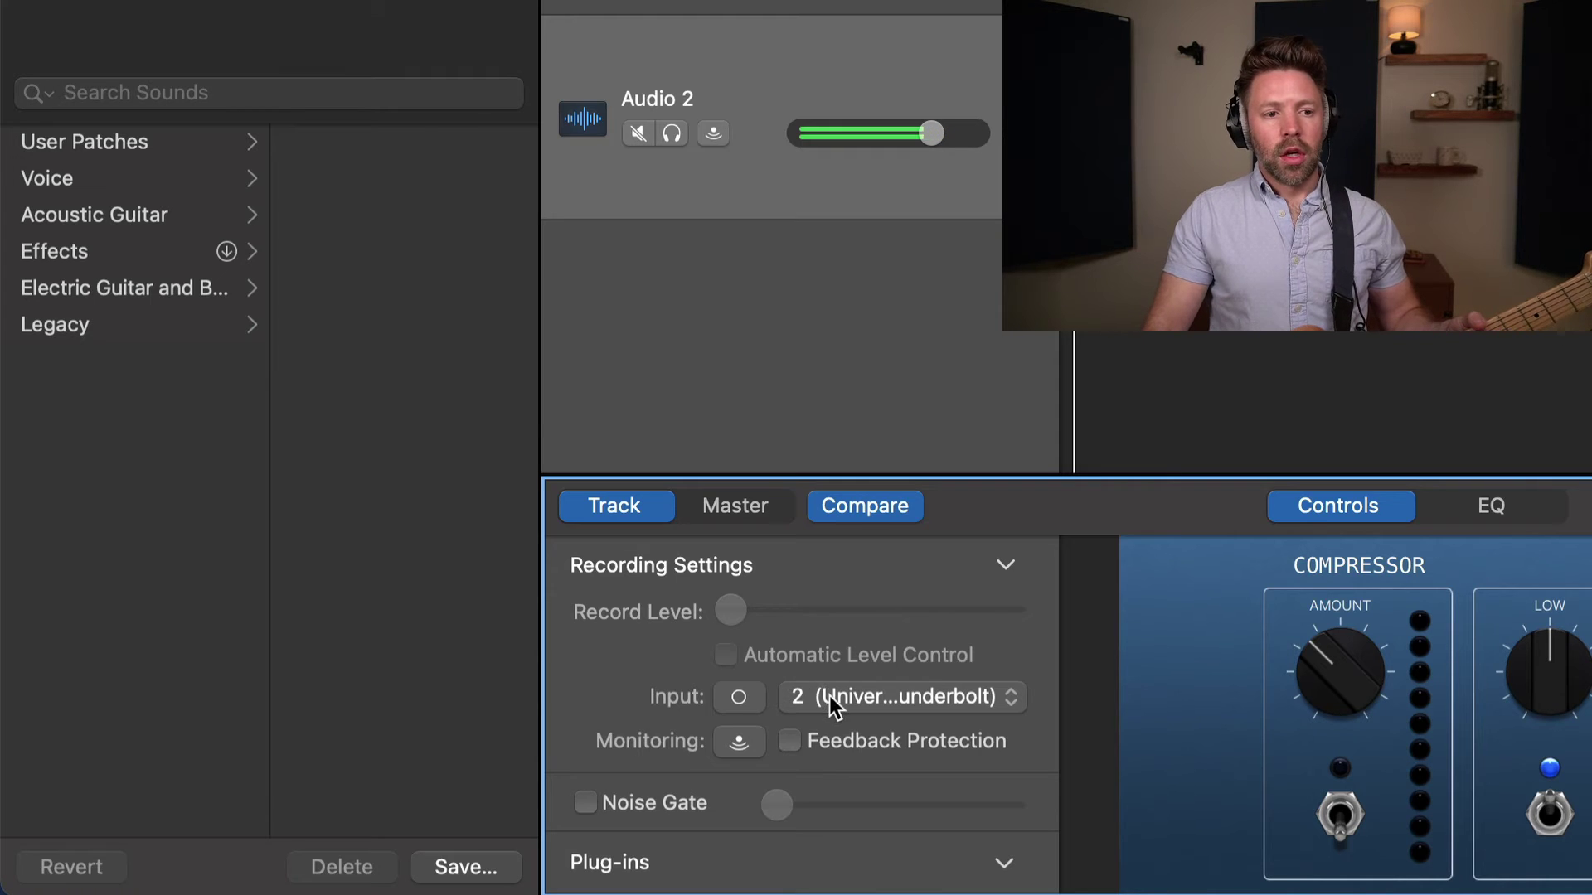
left_click(800, 696)
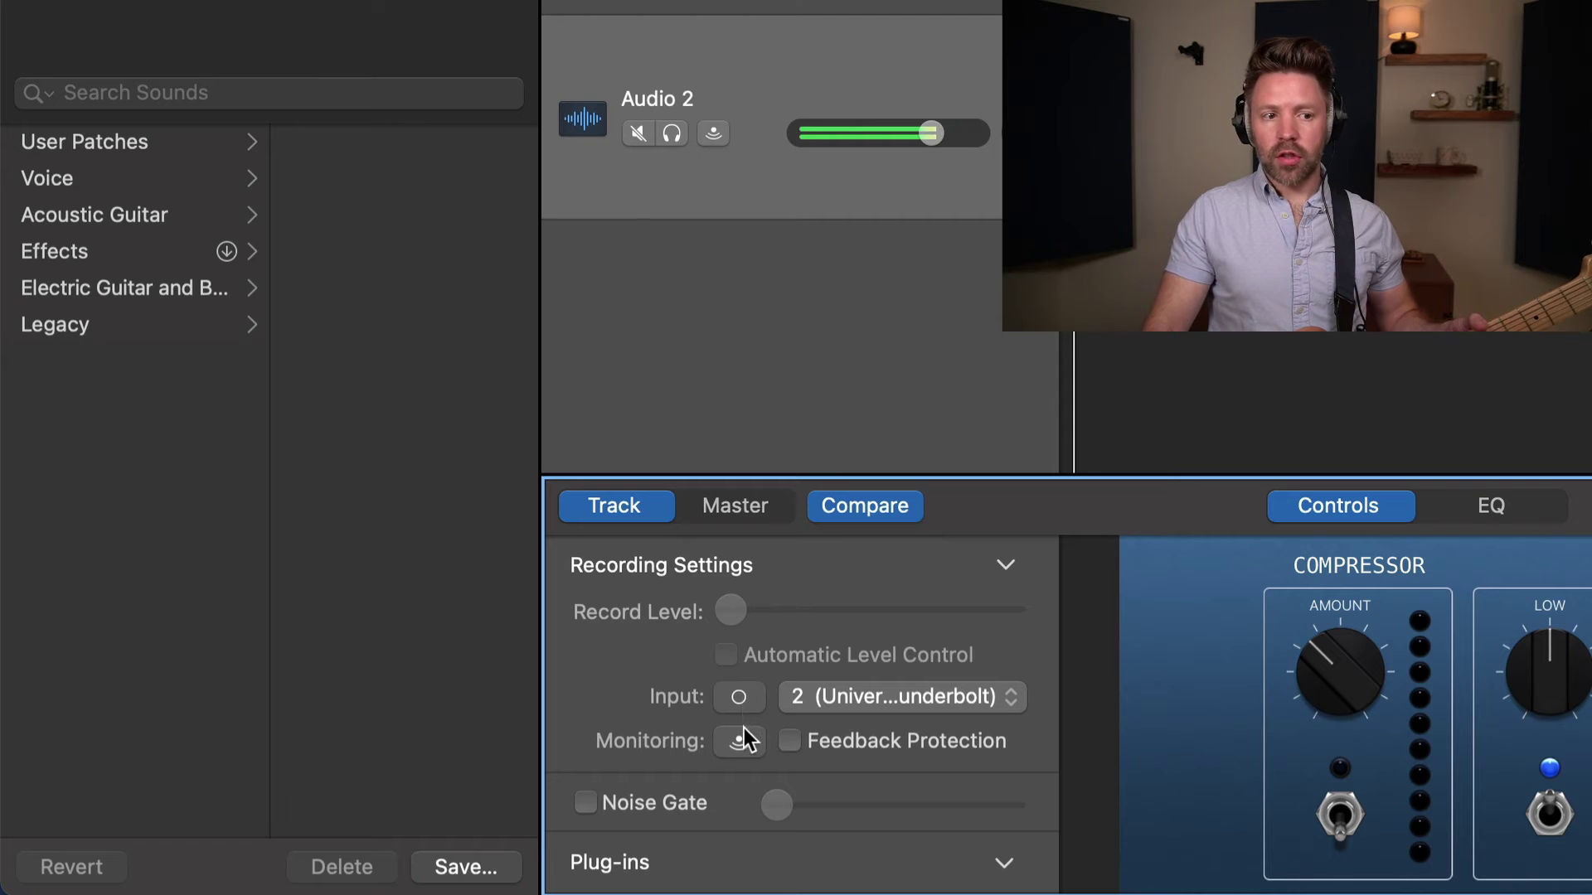
Set Audio 2 to stereo inputs 1-2, record the Untitled_2#01 take, and play it back
left_click(744, 701)
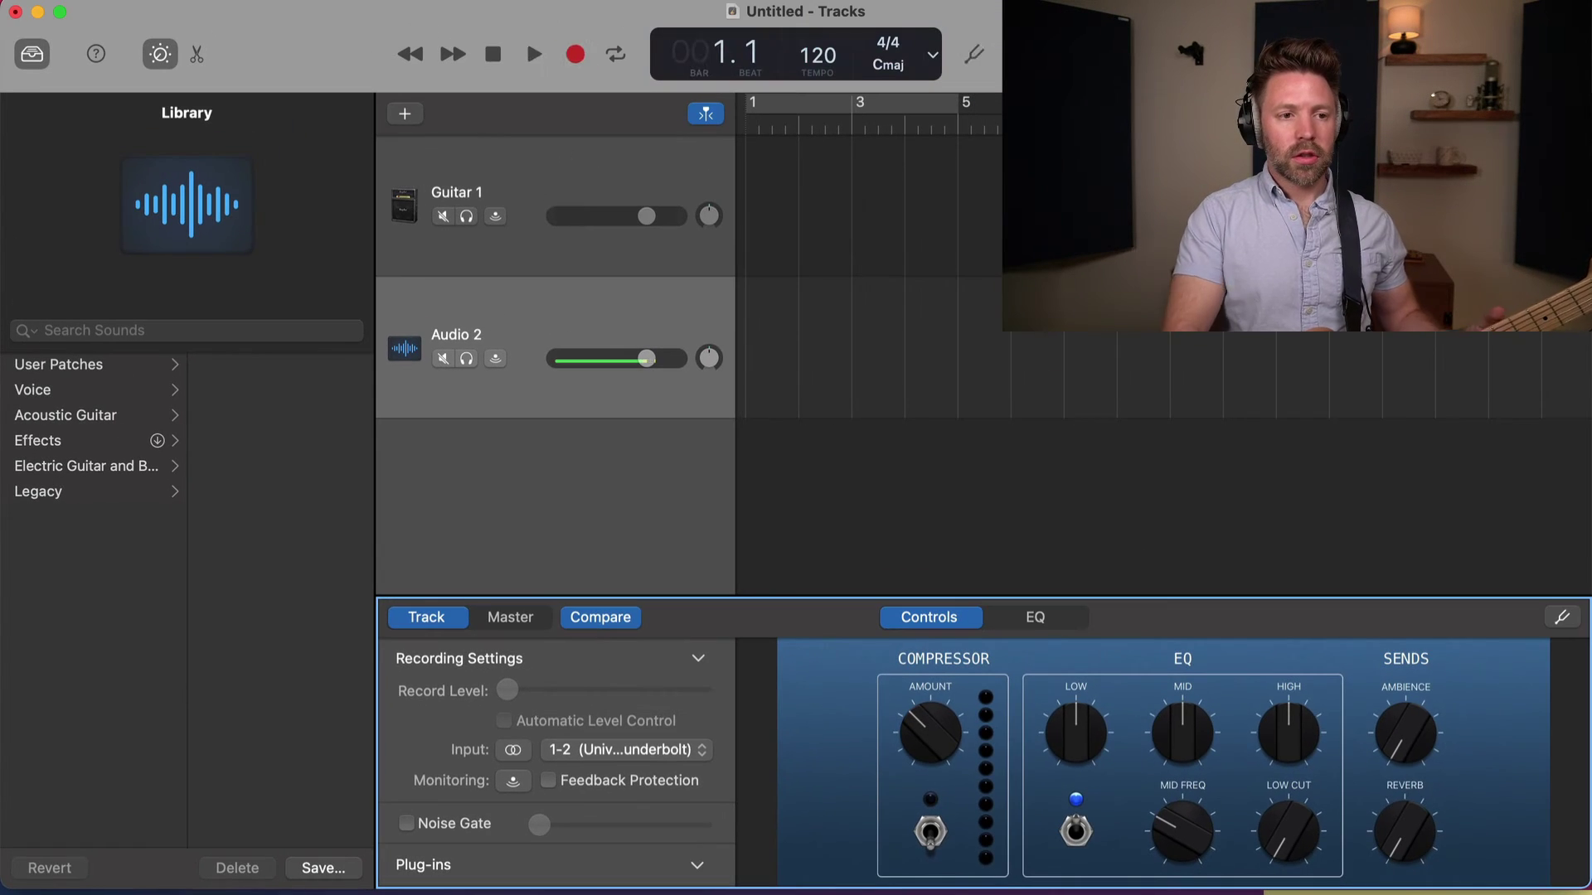
key("r")
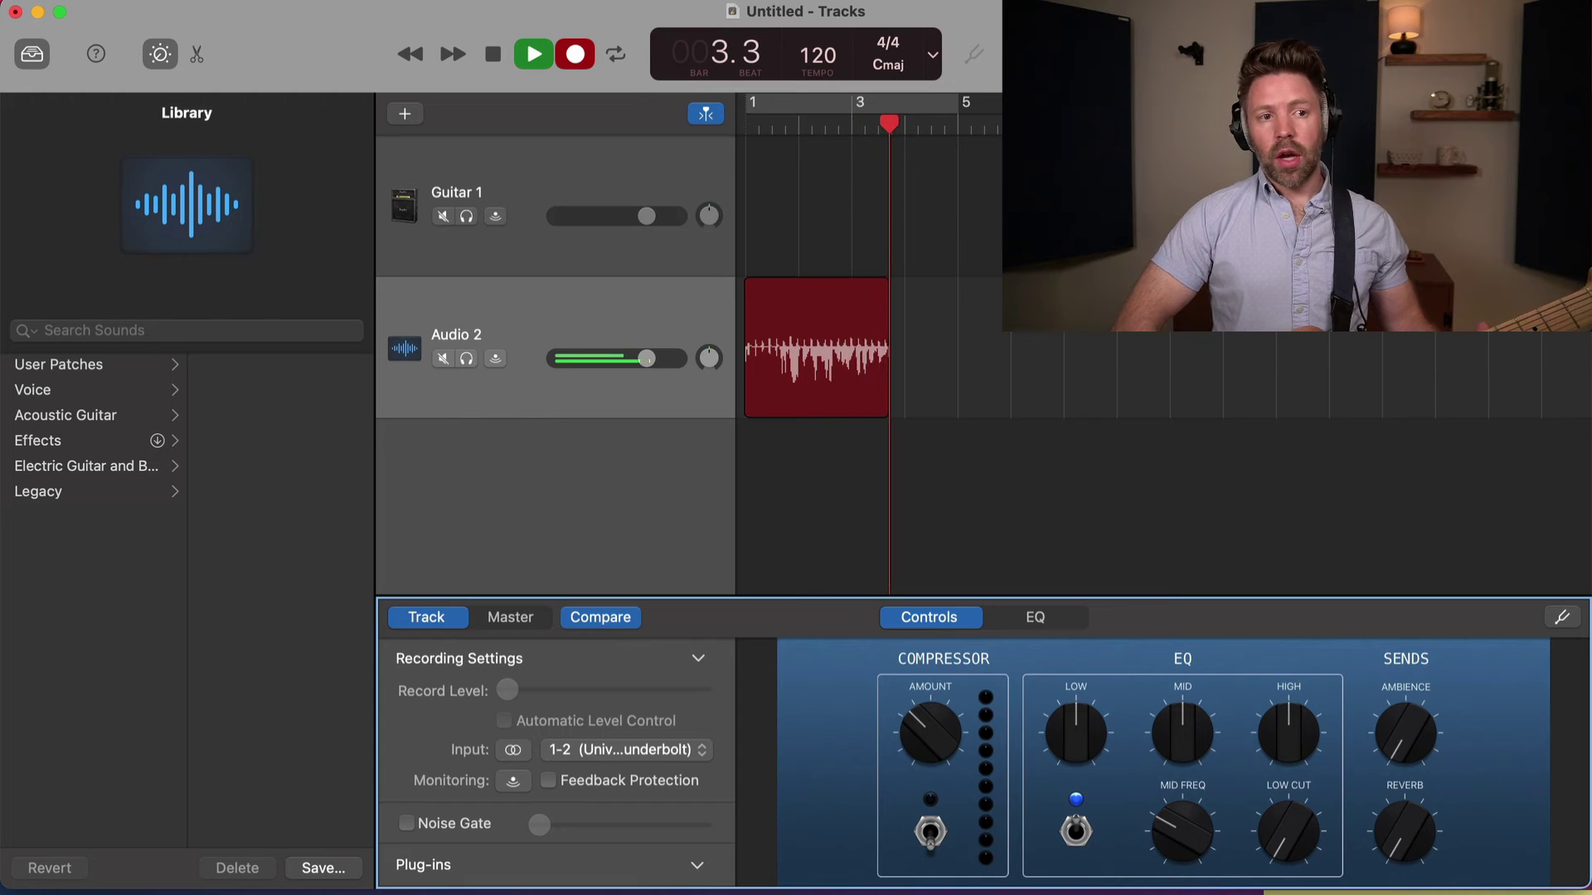
key("space")
key("Return")
key("space")
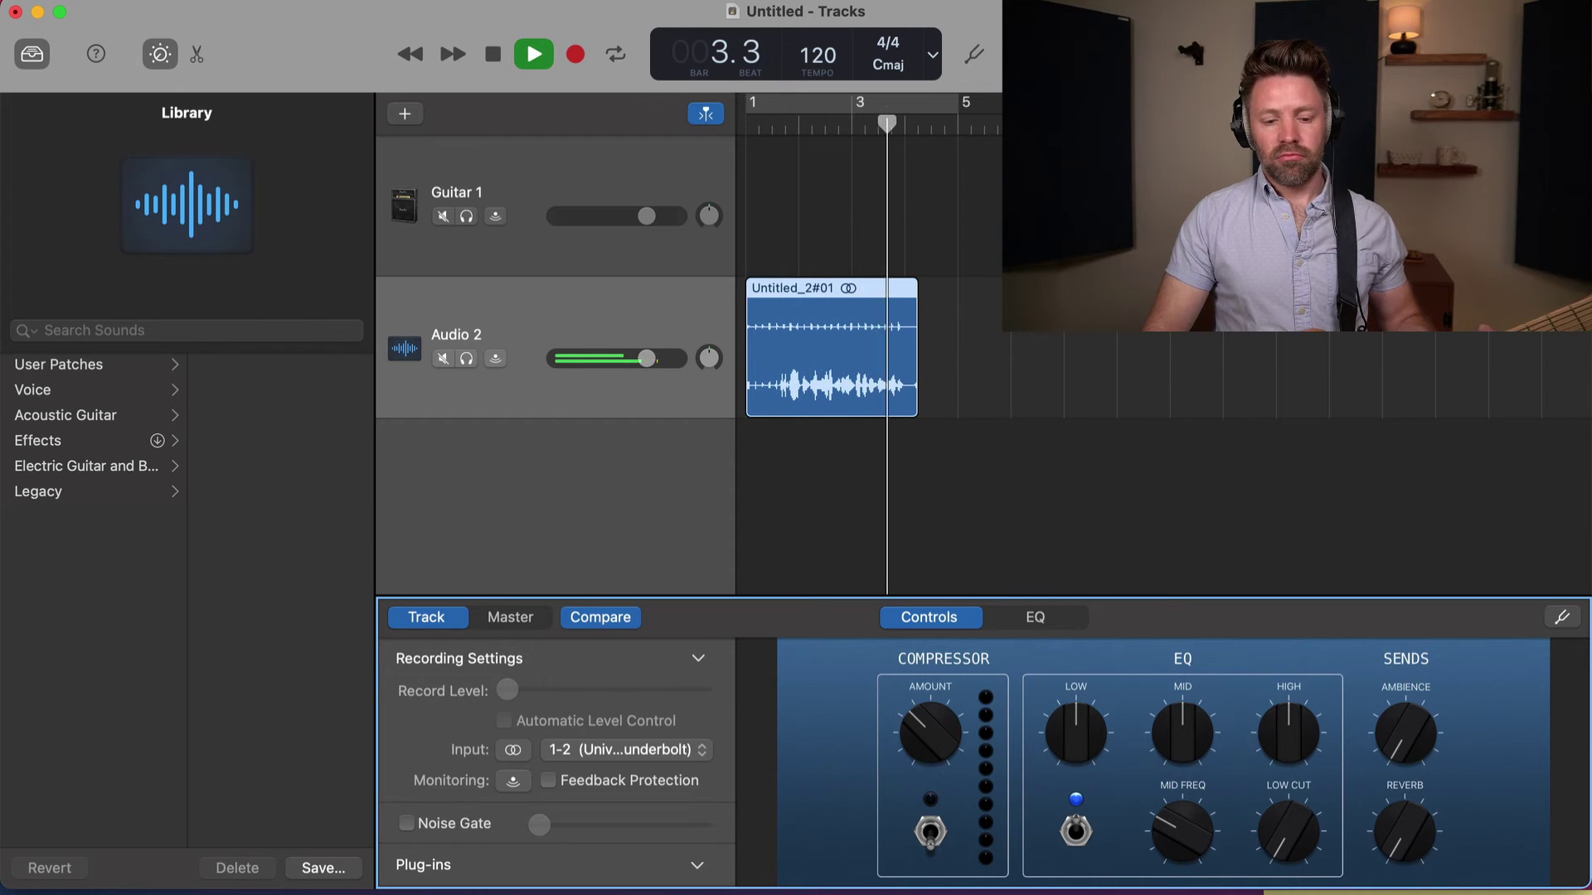
key("space")
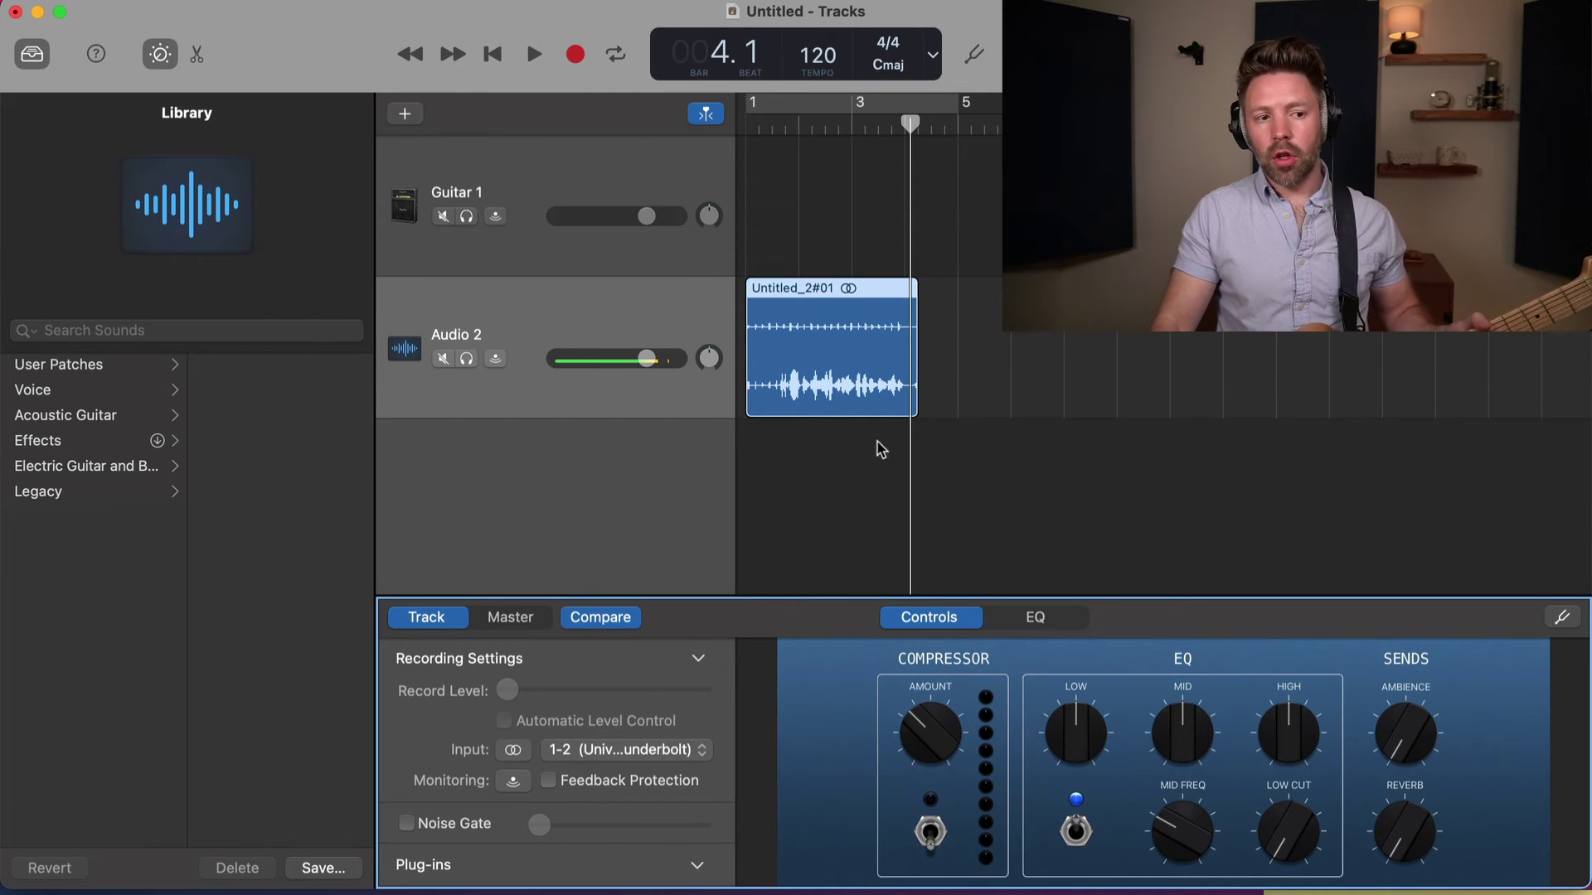
Return Audio 2's input to mono input 1
left_click(513, 750)
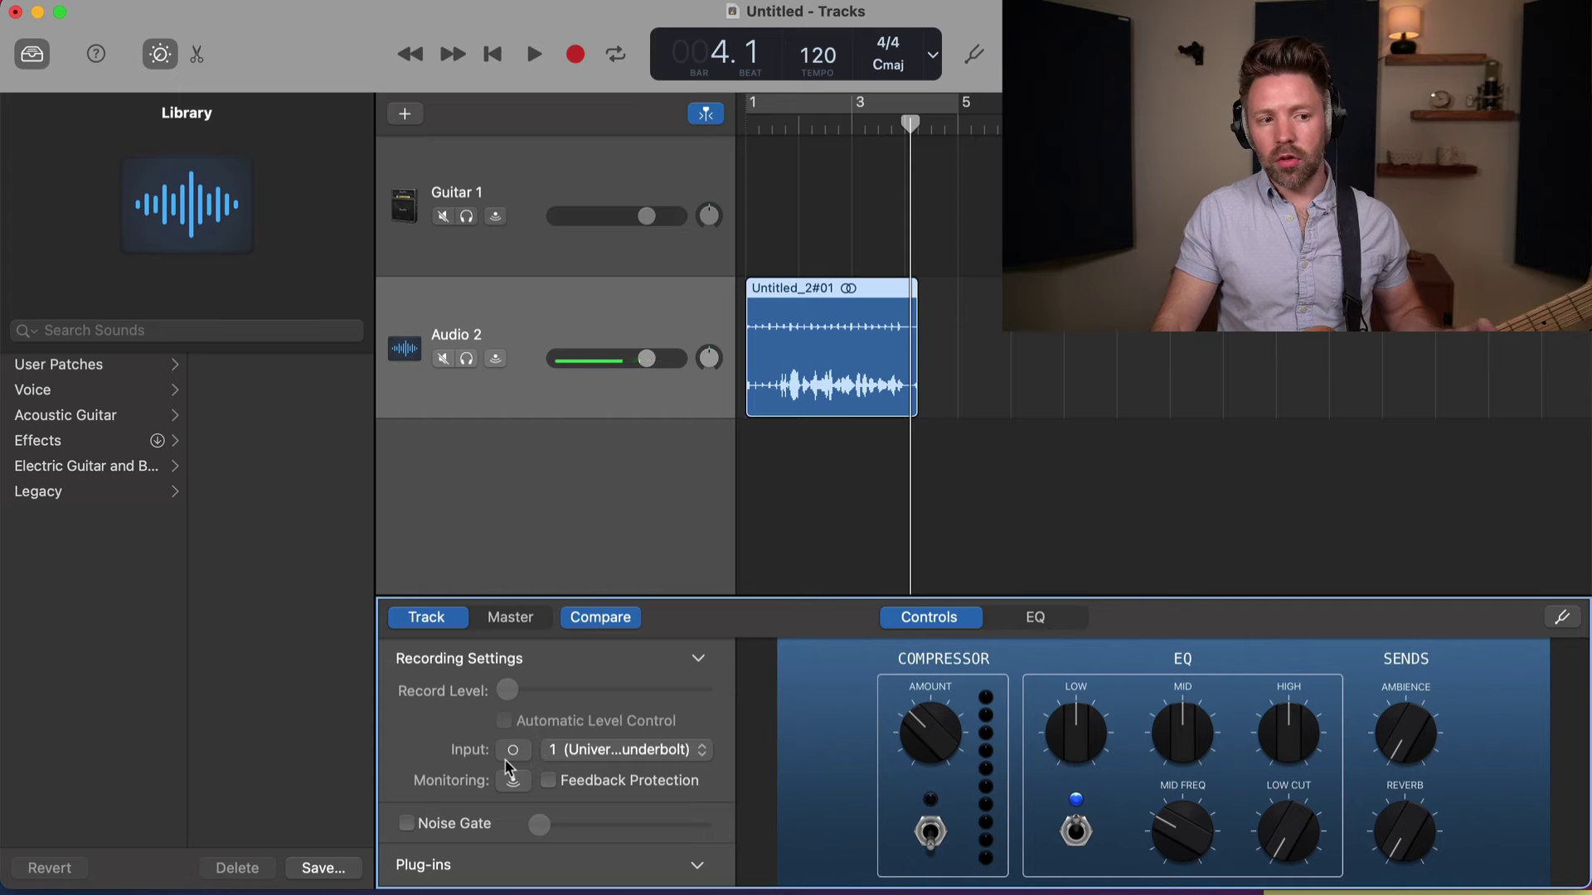
left_click(554, 751)
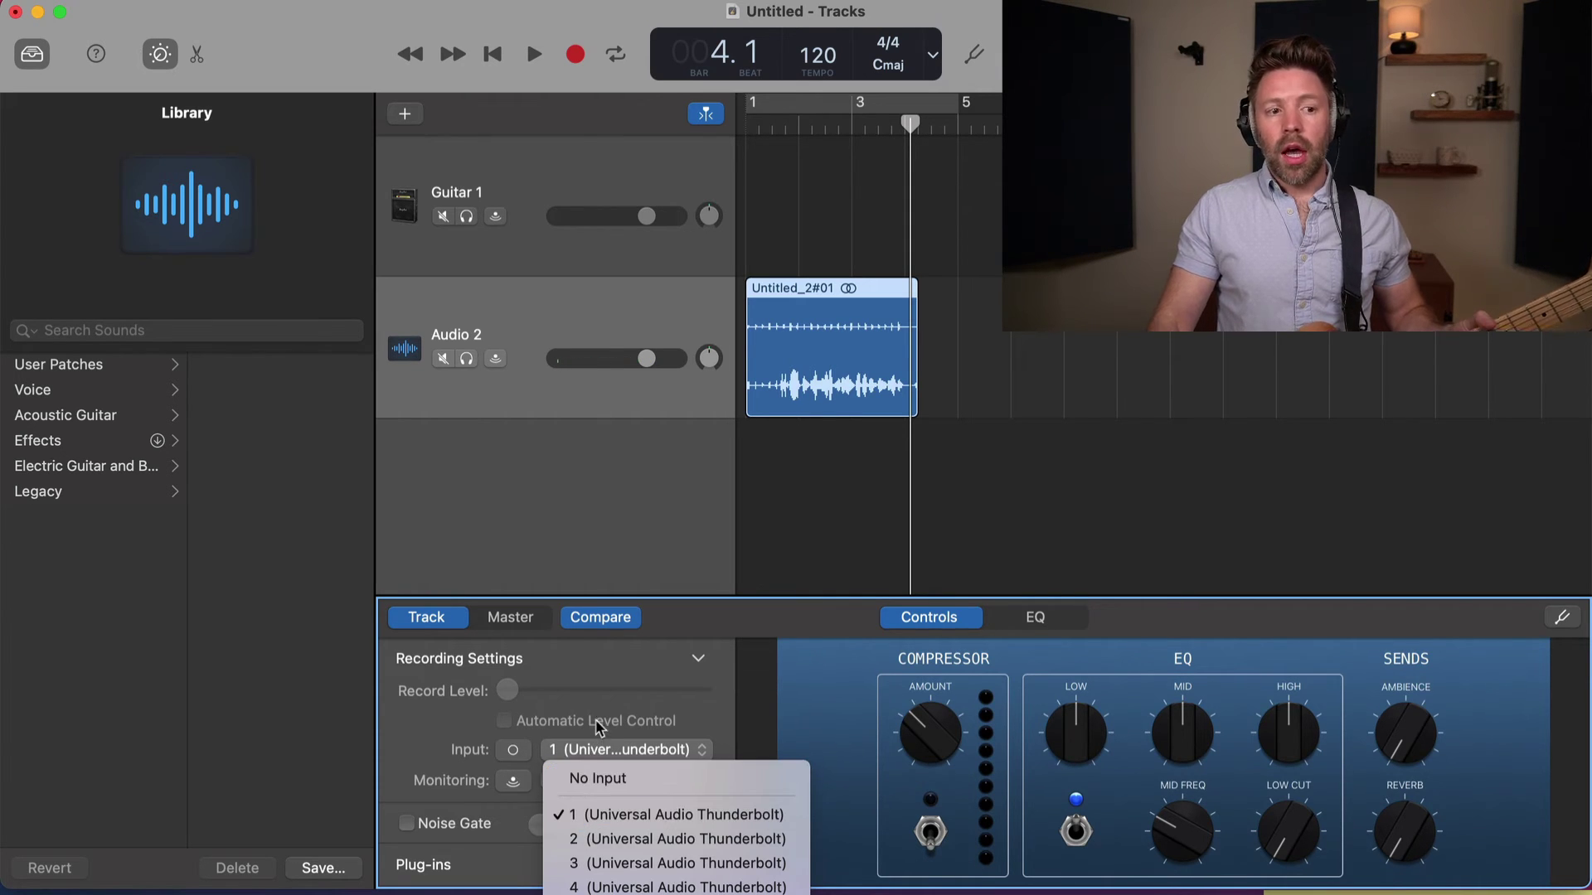
left_click(599, 728)
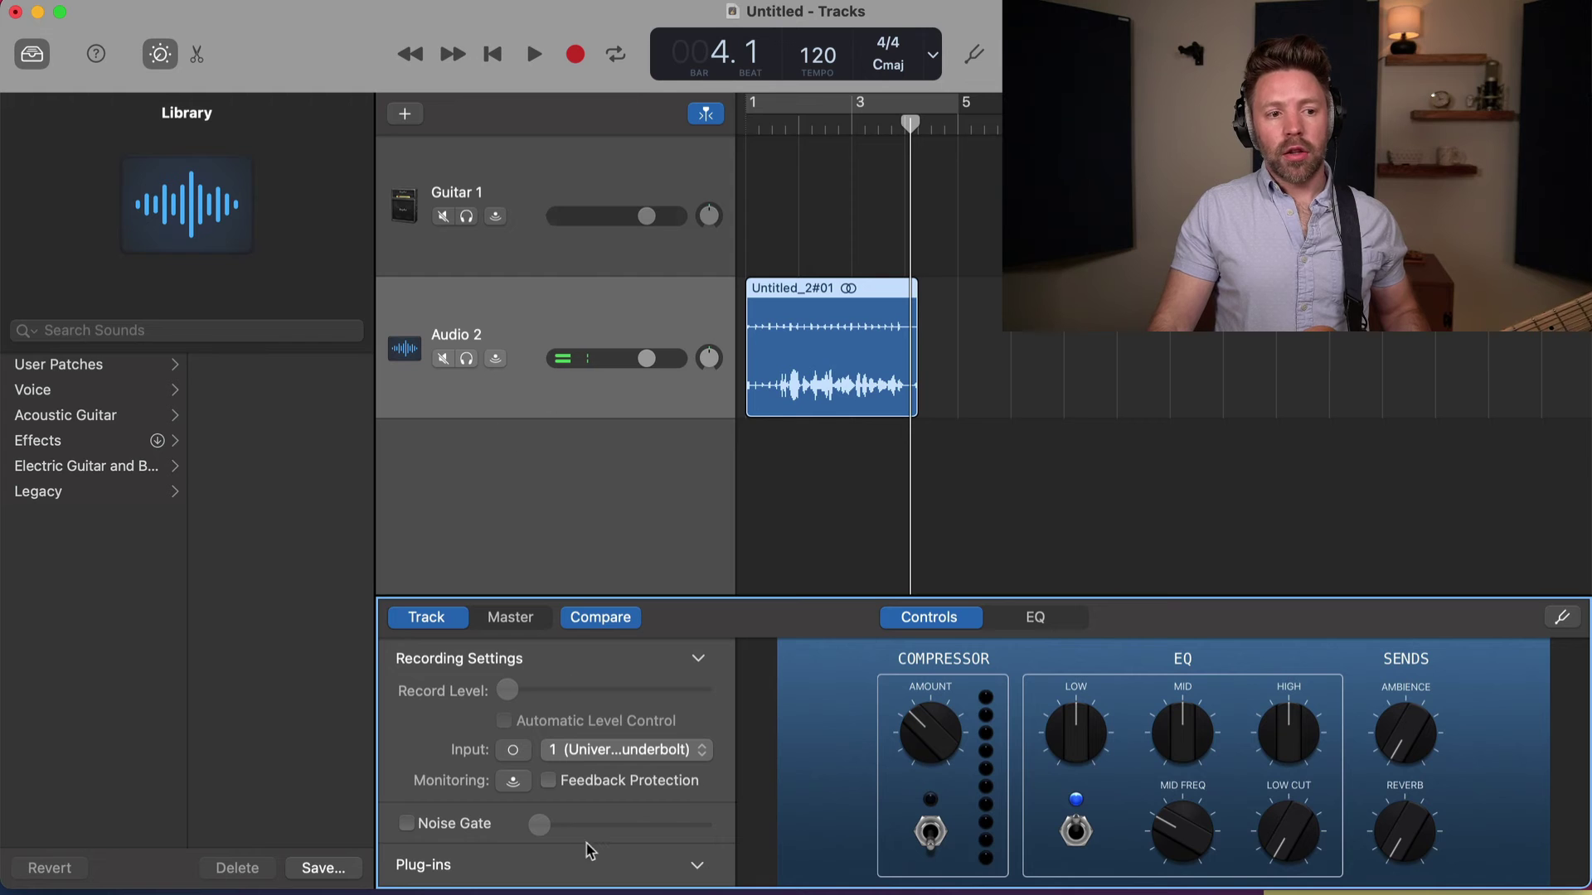
left_click(514, 750)
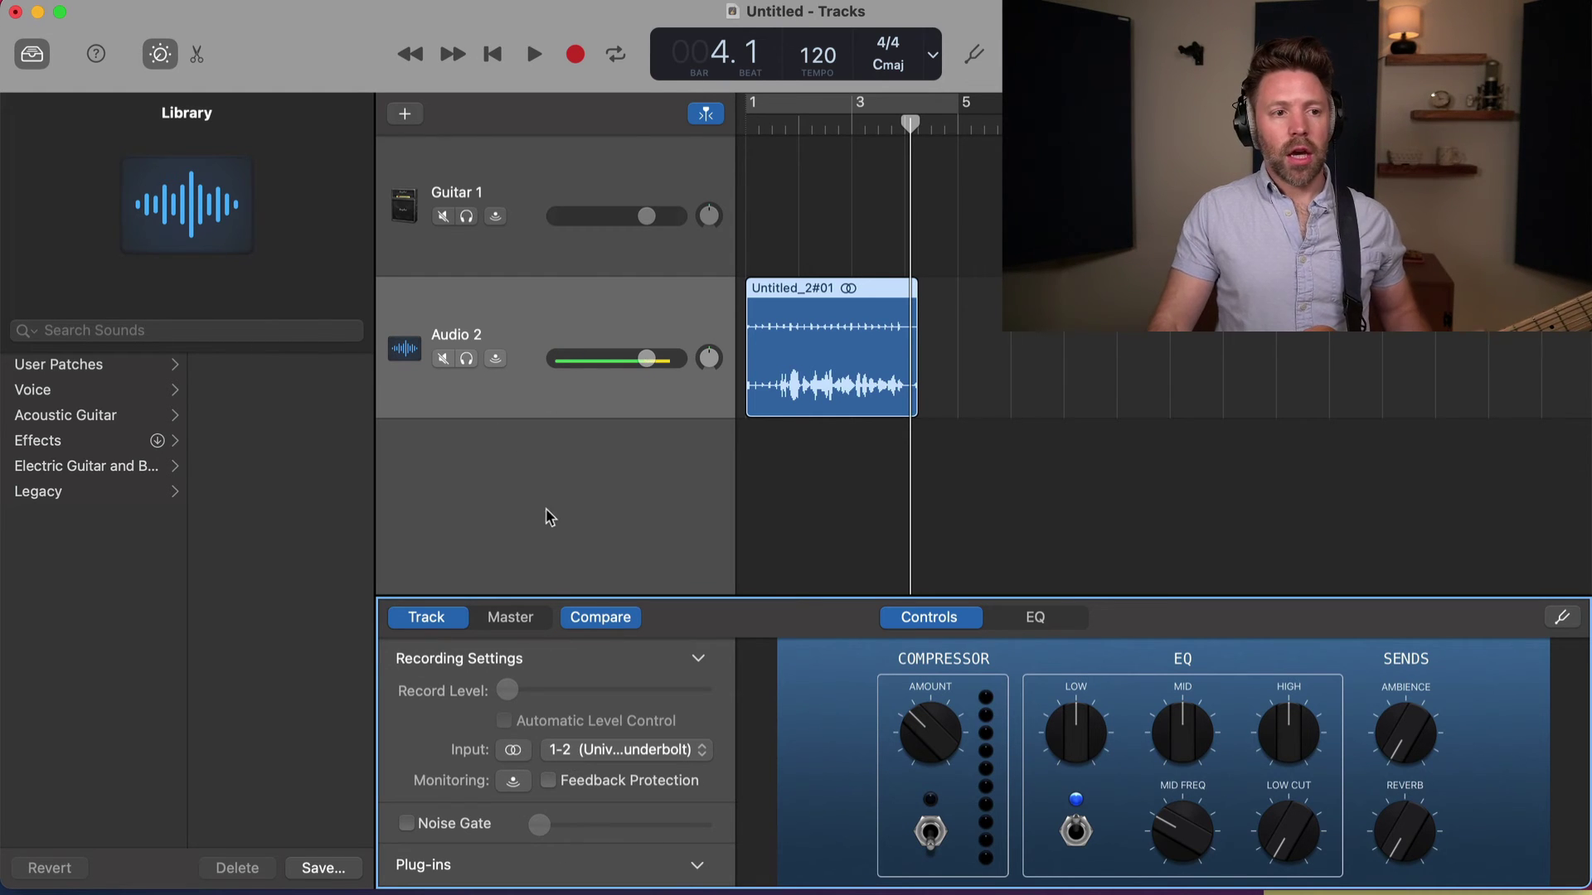
left_click(520, 751)
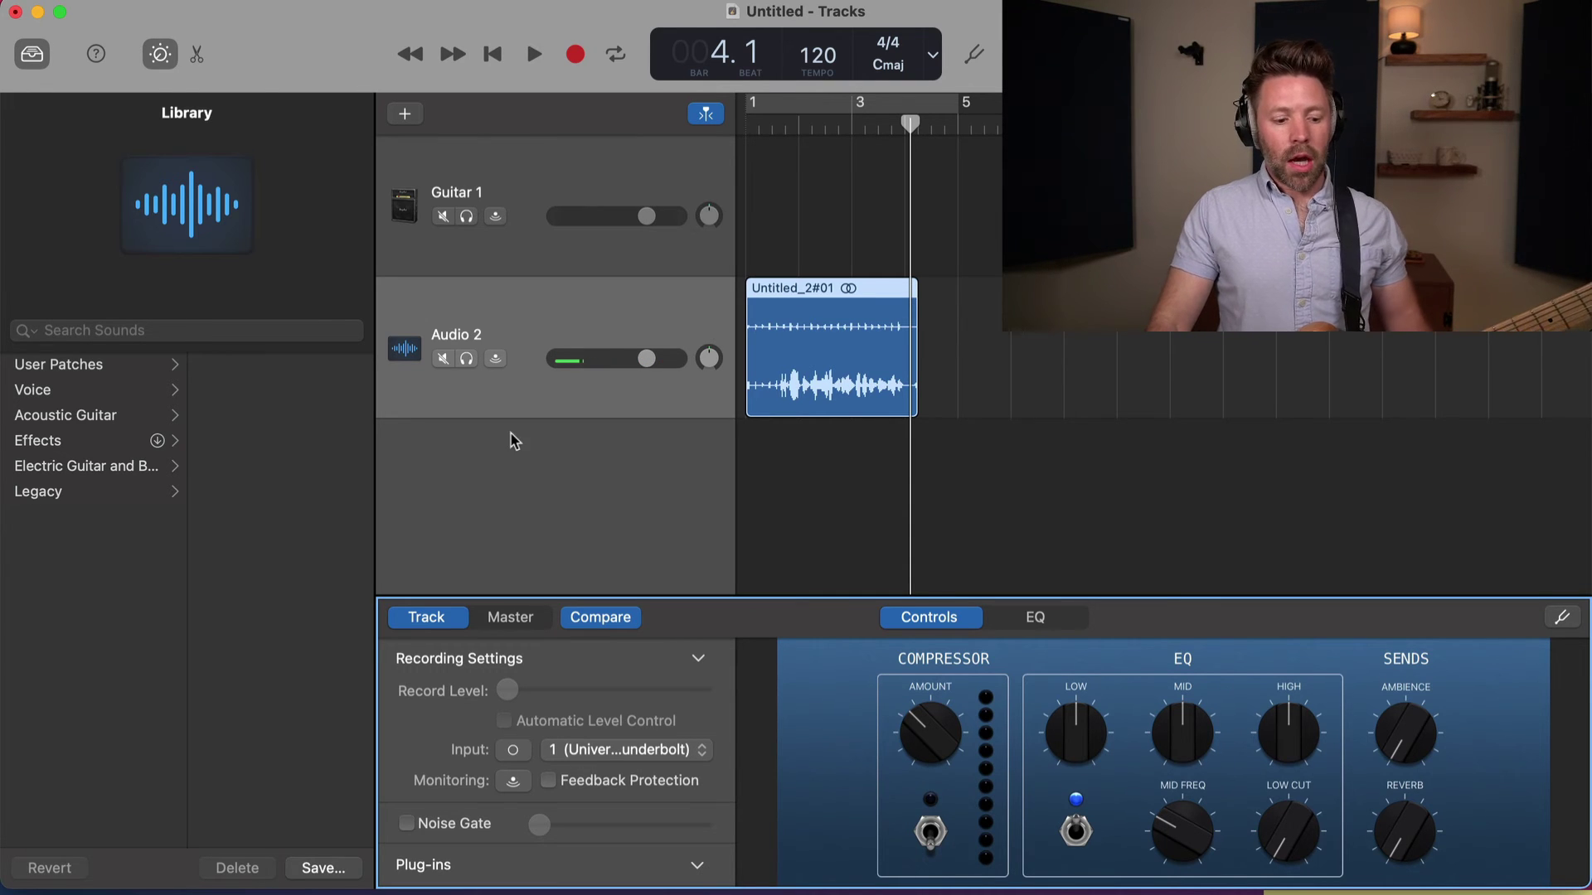
Add an Audio 3 track recording from input 2, then reselect Audio 2
left_click(405, 112)
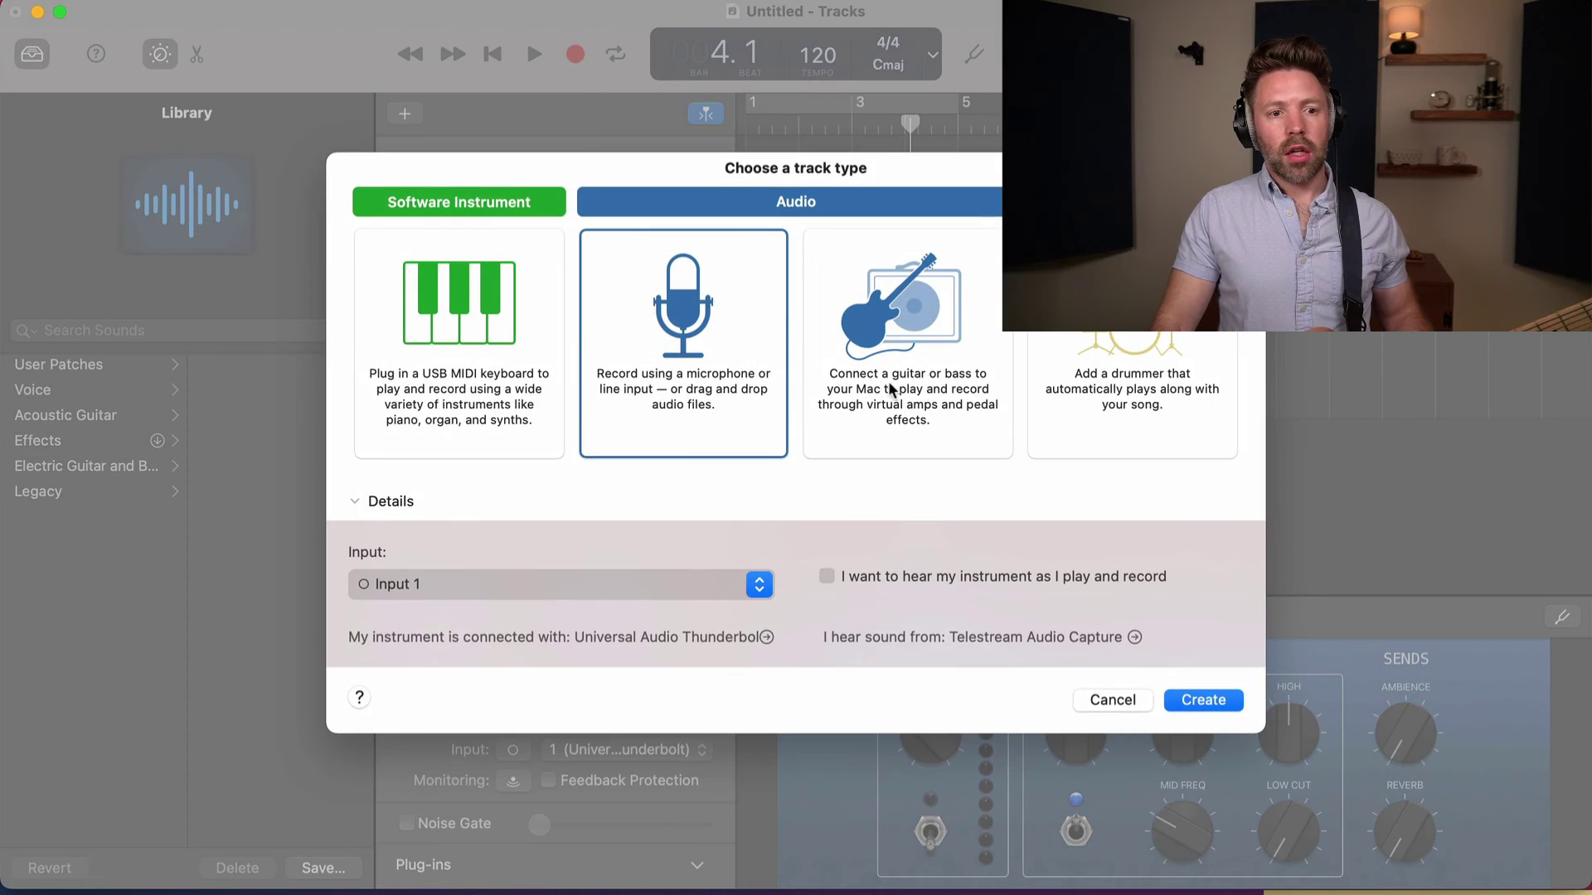
left_click(1212, 705)
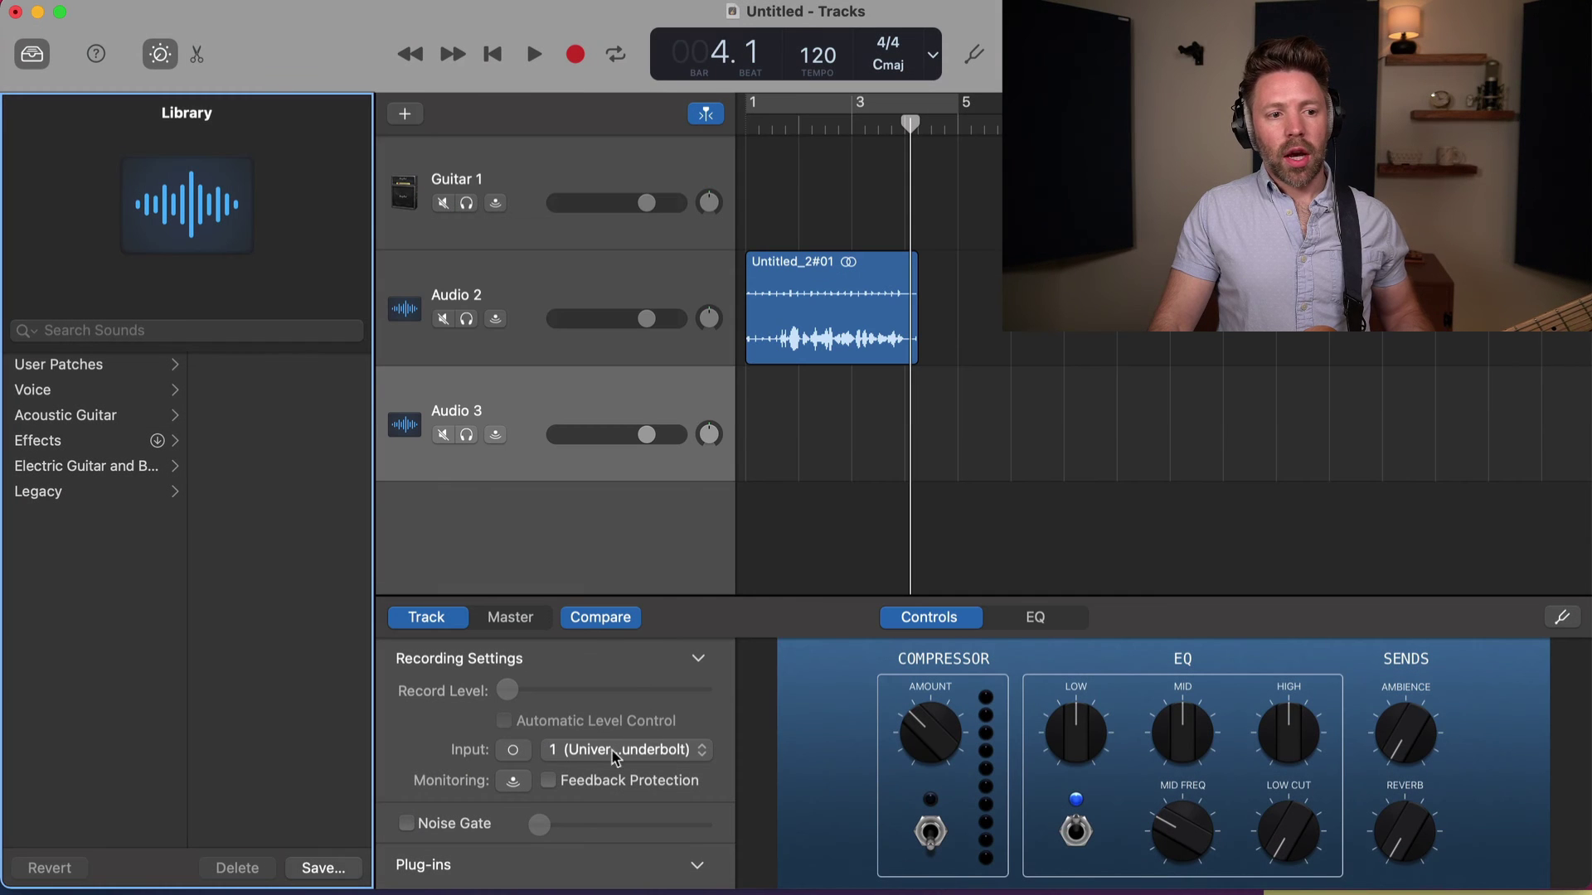
left_click(579, 754)
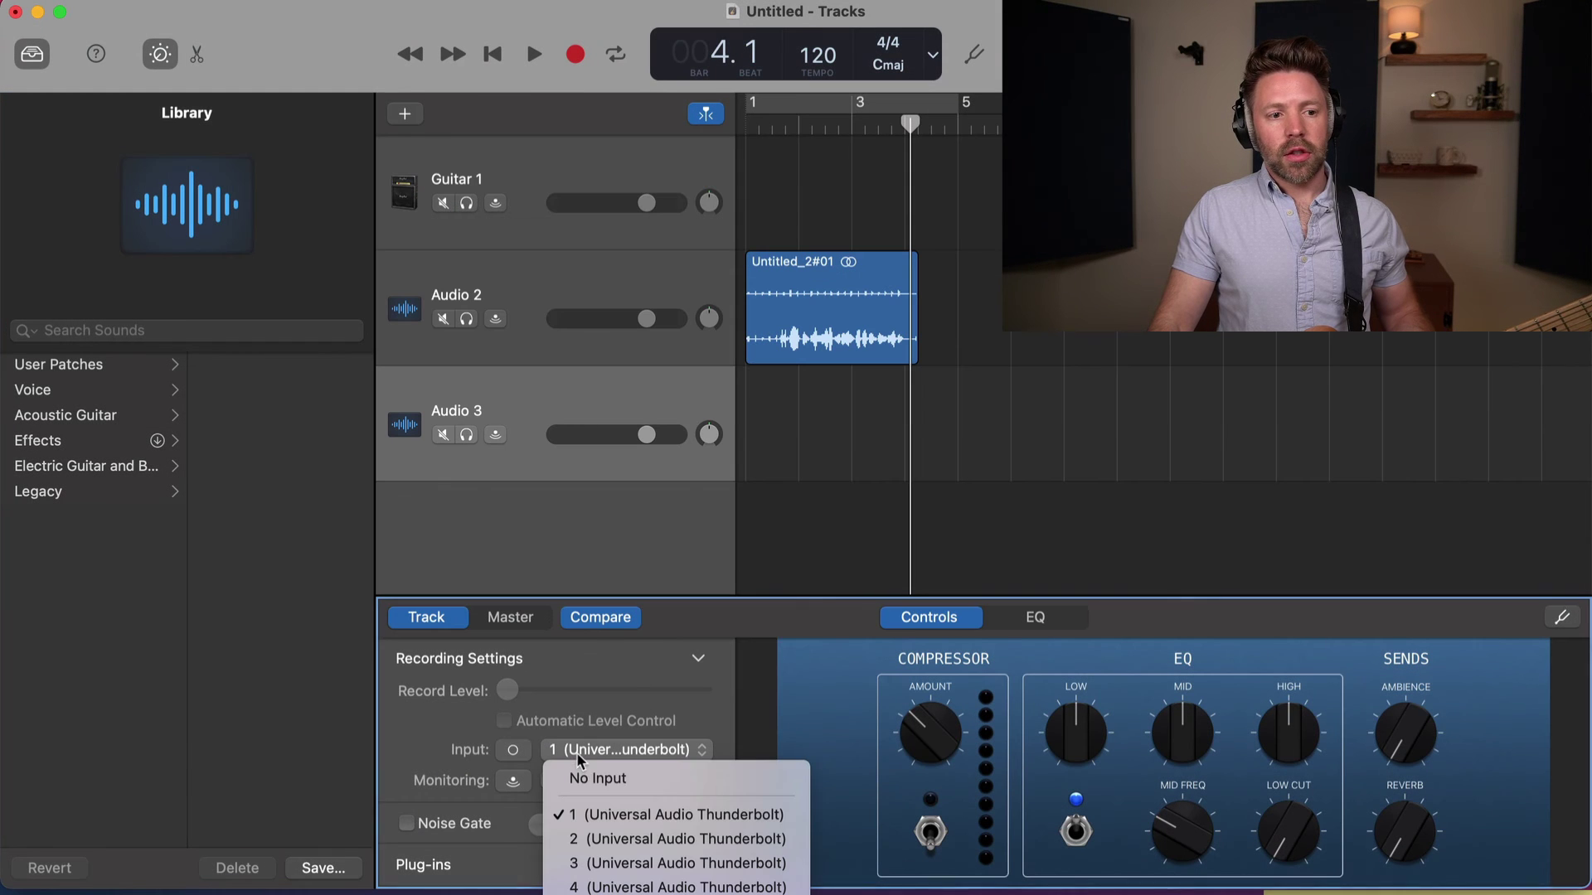
left_click(602, 837)
left_click(530, 306)
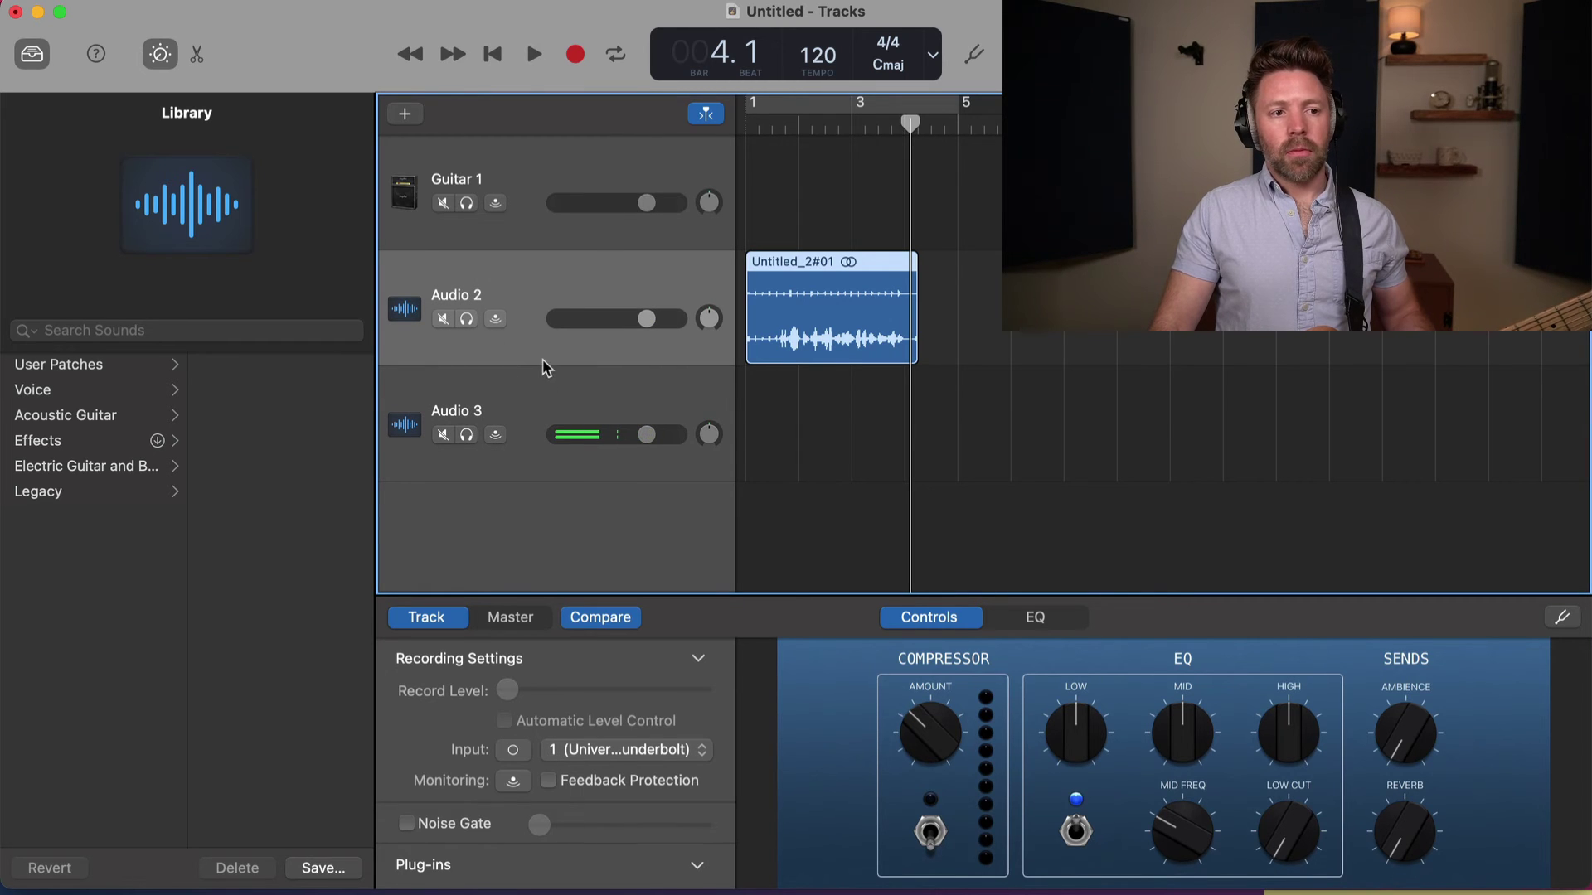
Enable Record Enable buttons on all track headers via Configure Track Header
right_click(536, 339)
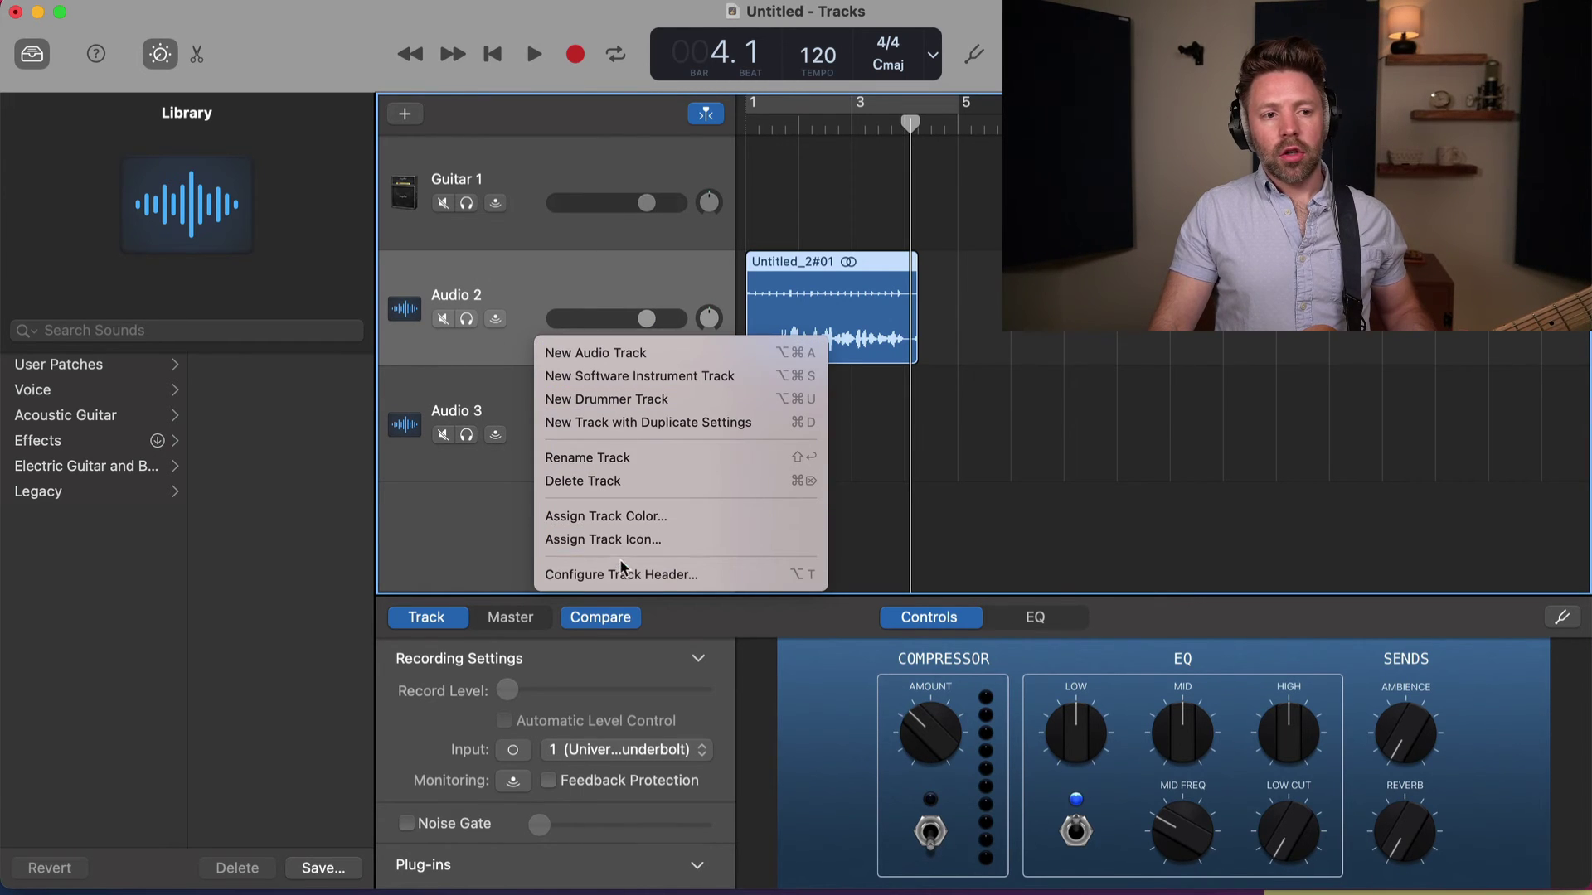
right_click(533, 277)
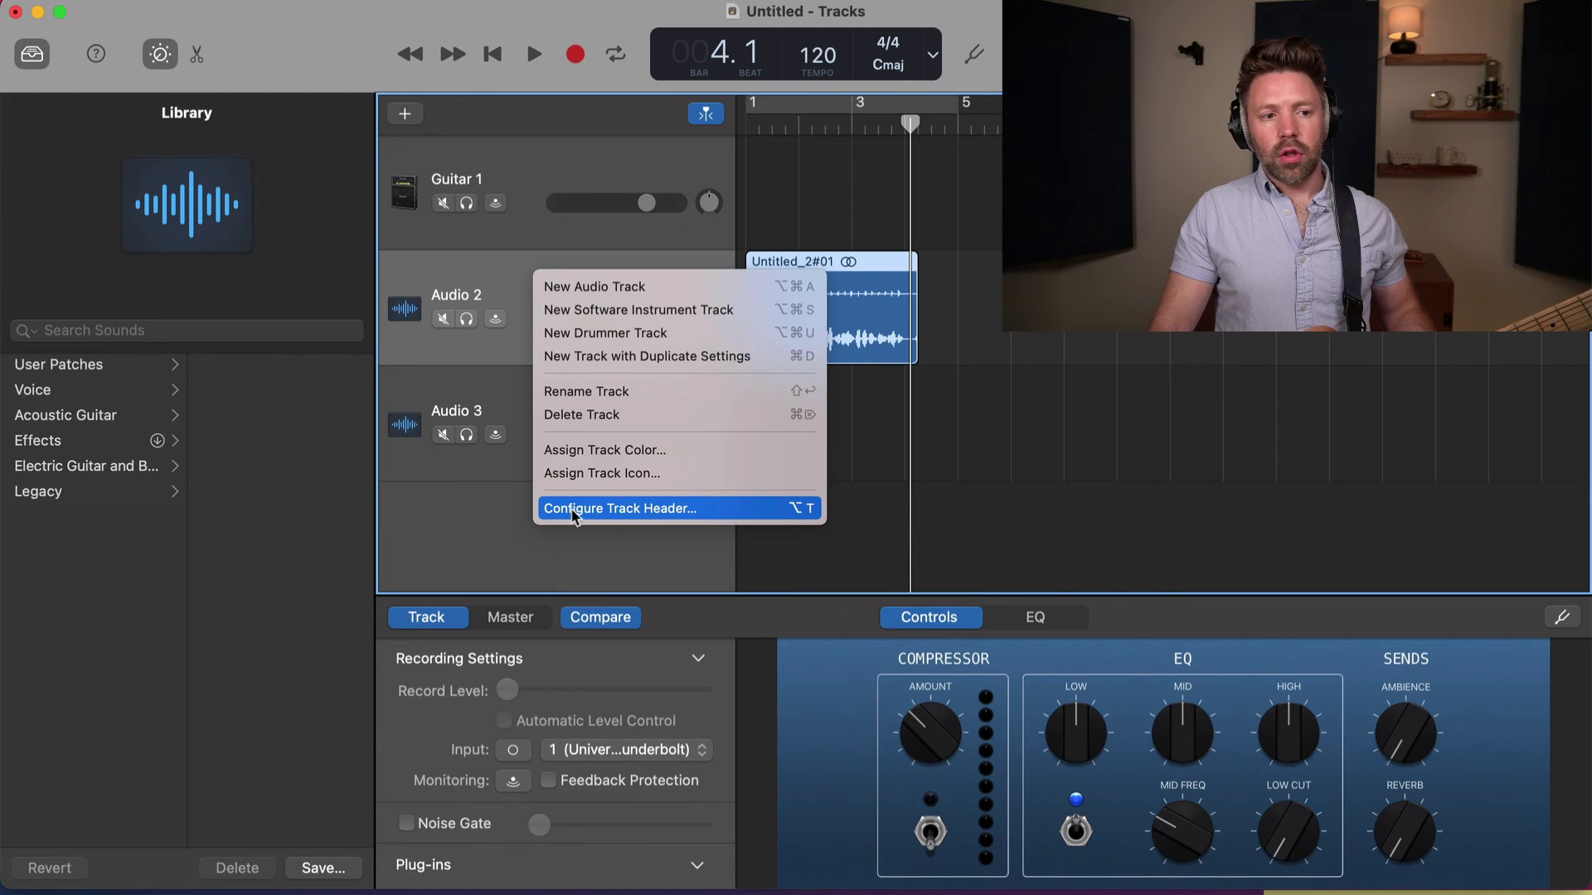
left_click(638, 510)
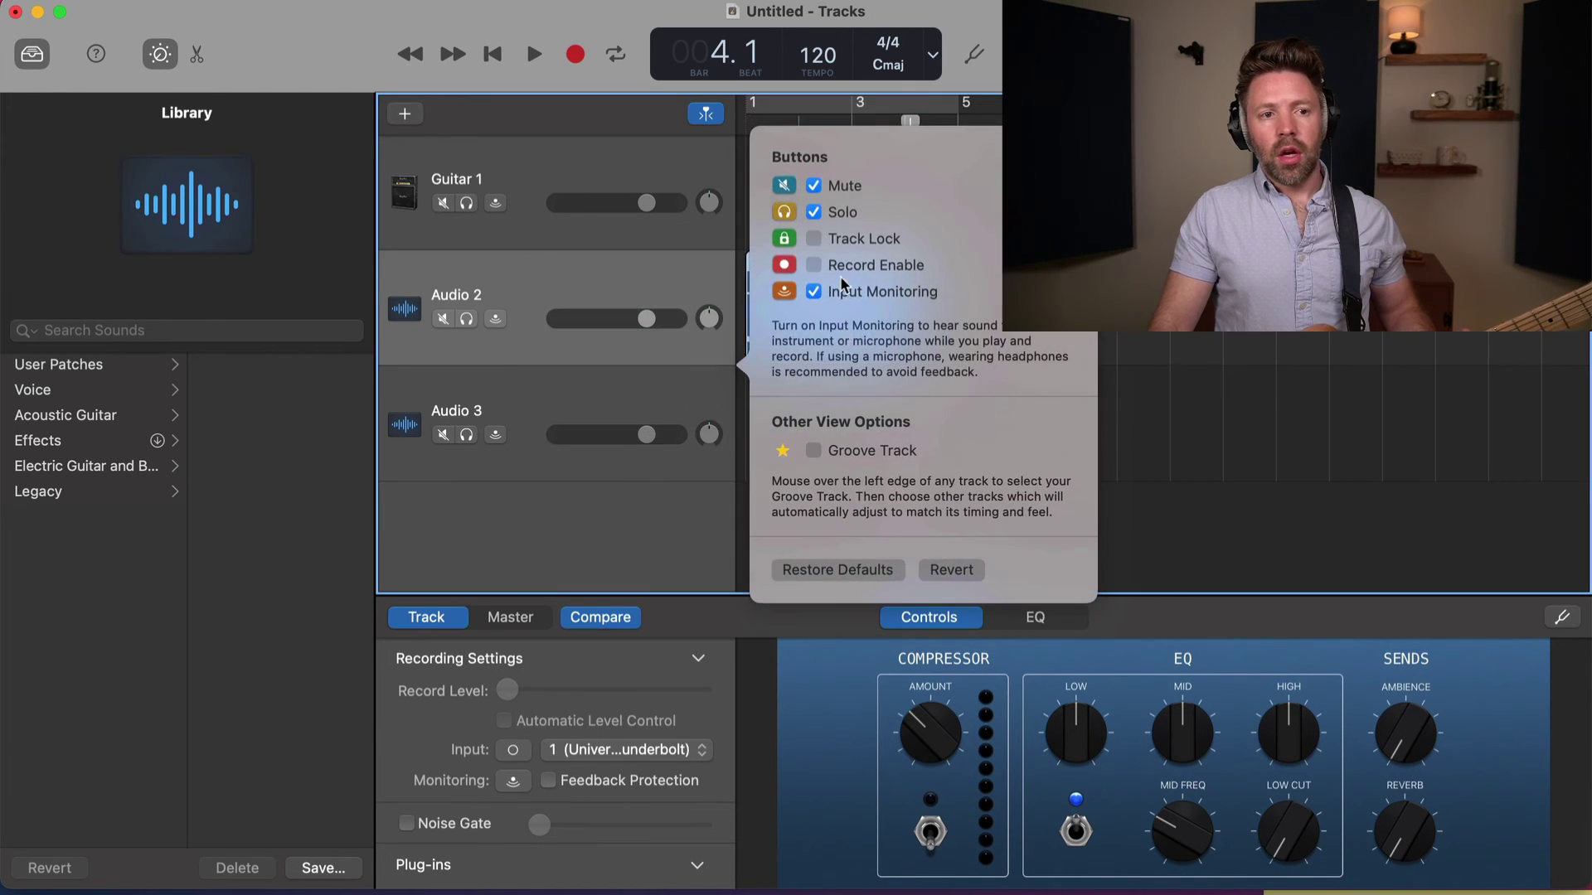
left_click(815, 266)
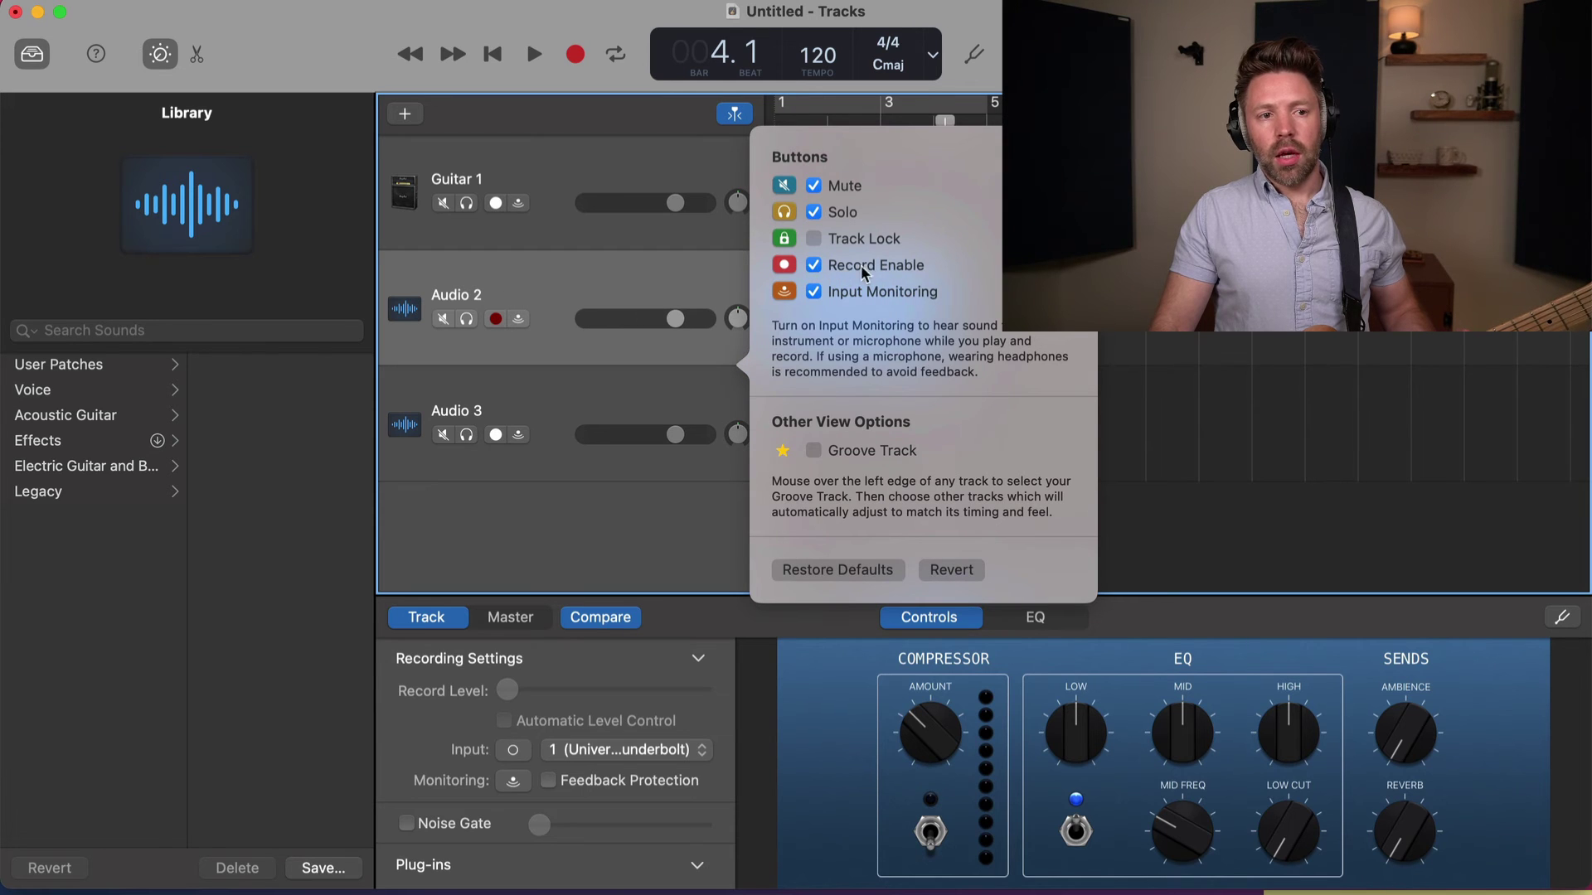
left_click(570, 374)
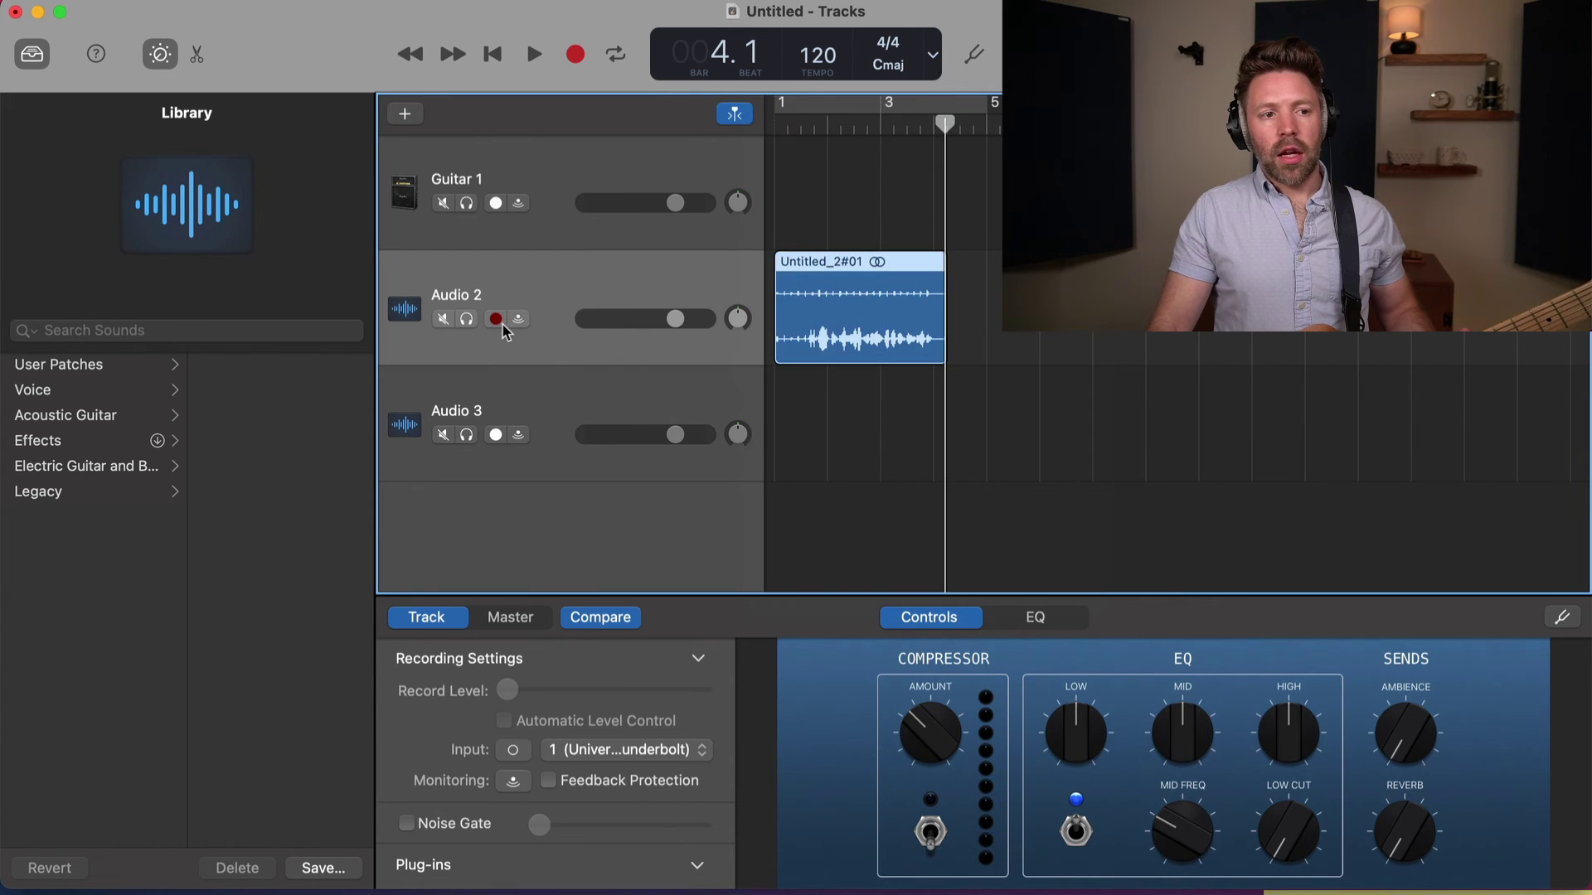
Arm Audio 2 and Audio 3 and record a simultaneous take on both
left_click(496, 320)
left_click(497, 435)
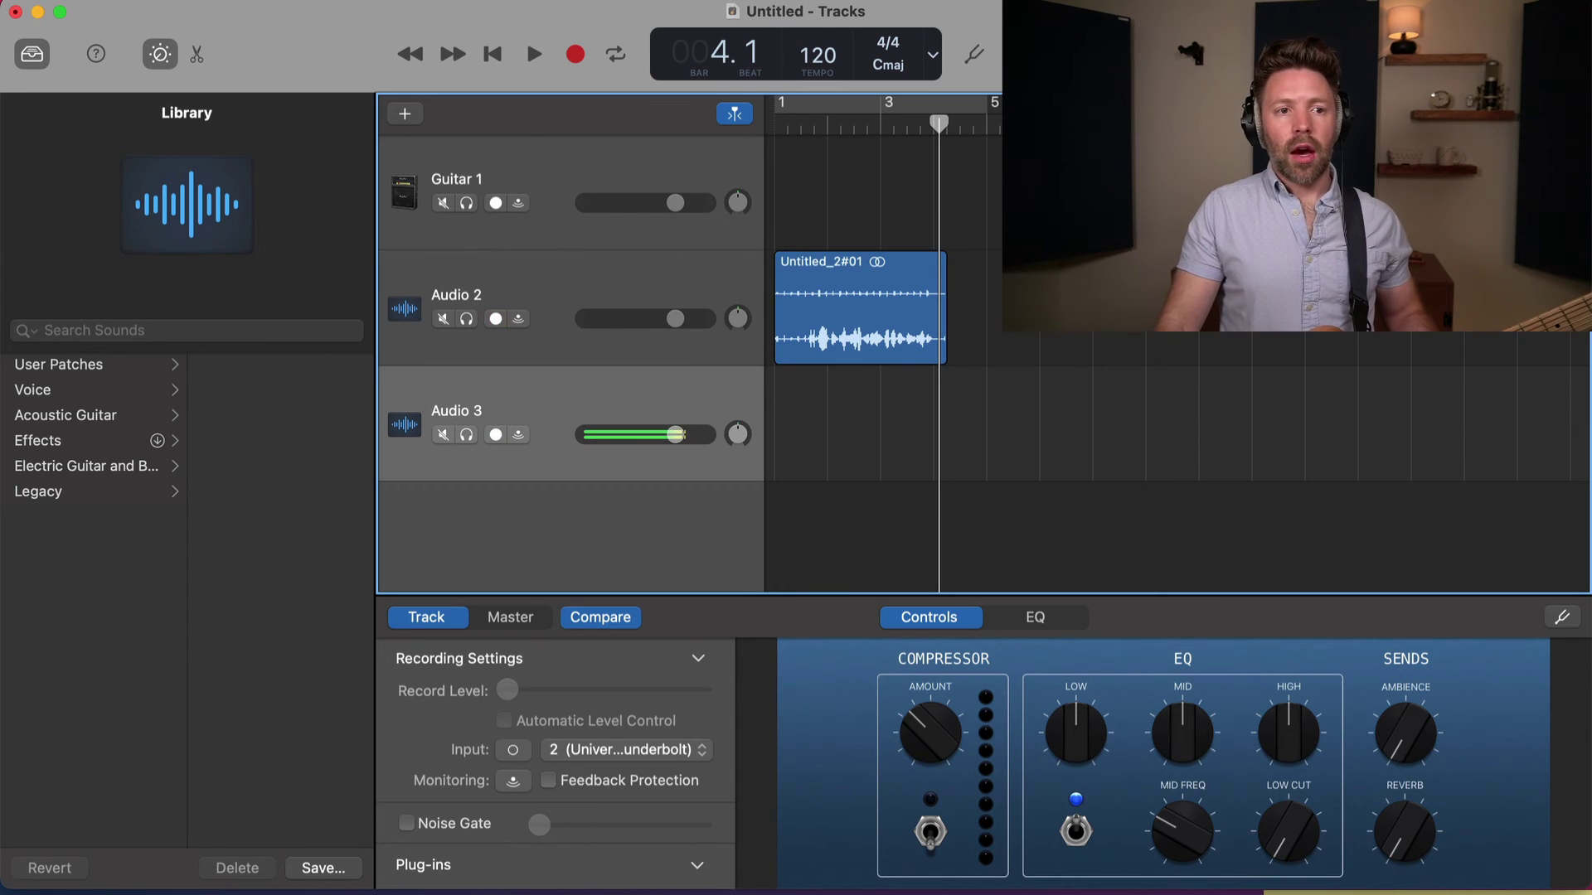
key("r")
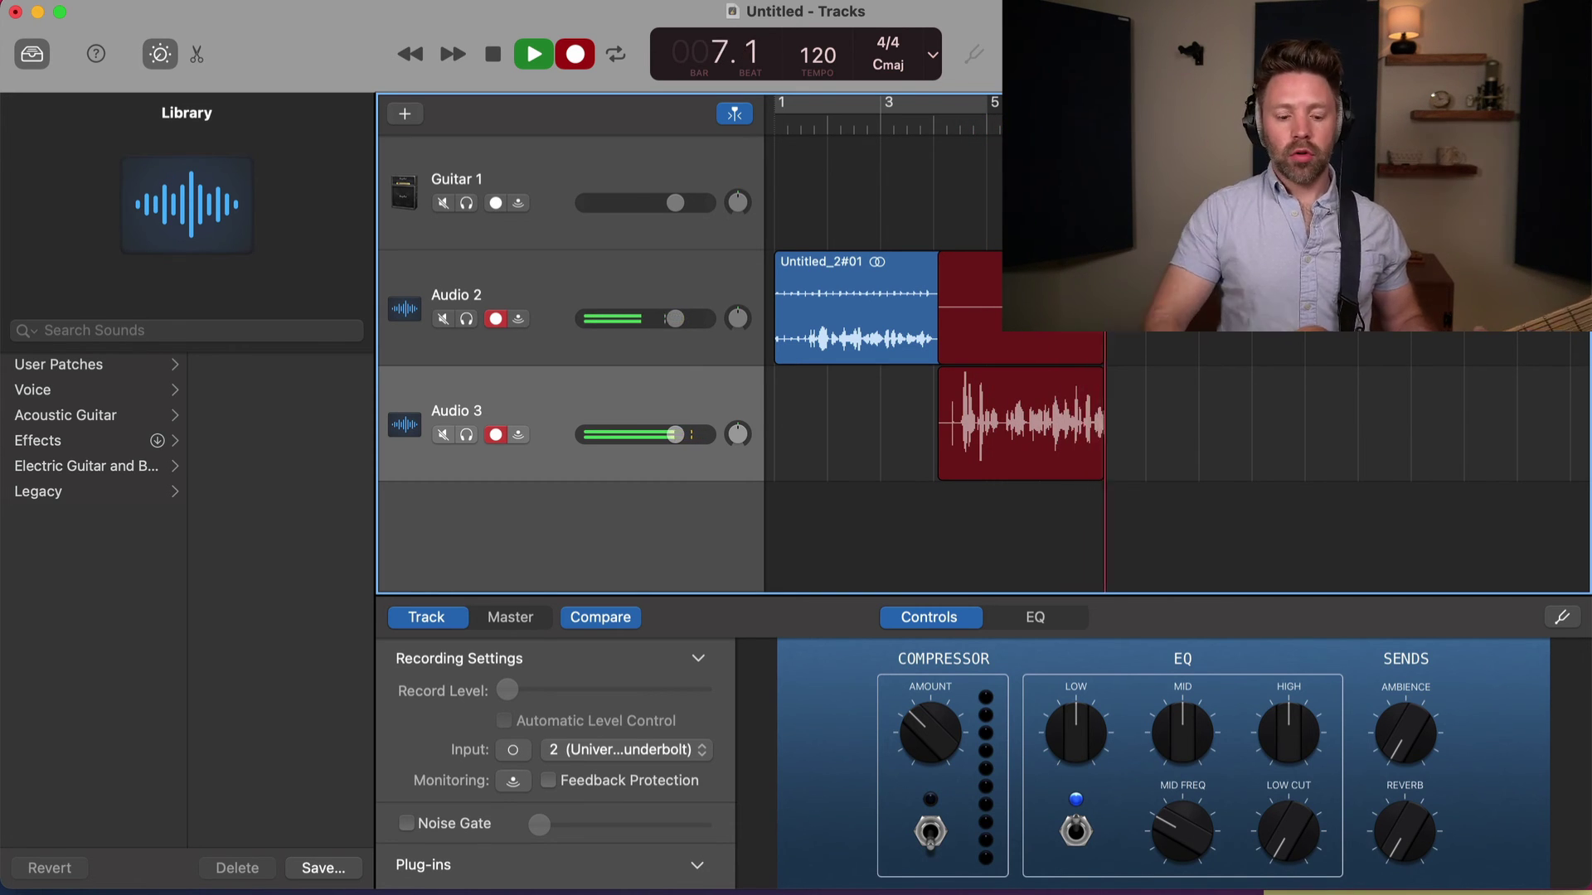
key("space")
Play back the new takes, then replay them with Audio 2 soloed
left_click(1012, 112)
key("space")
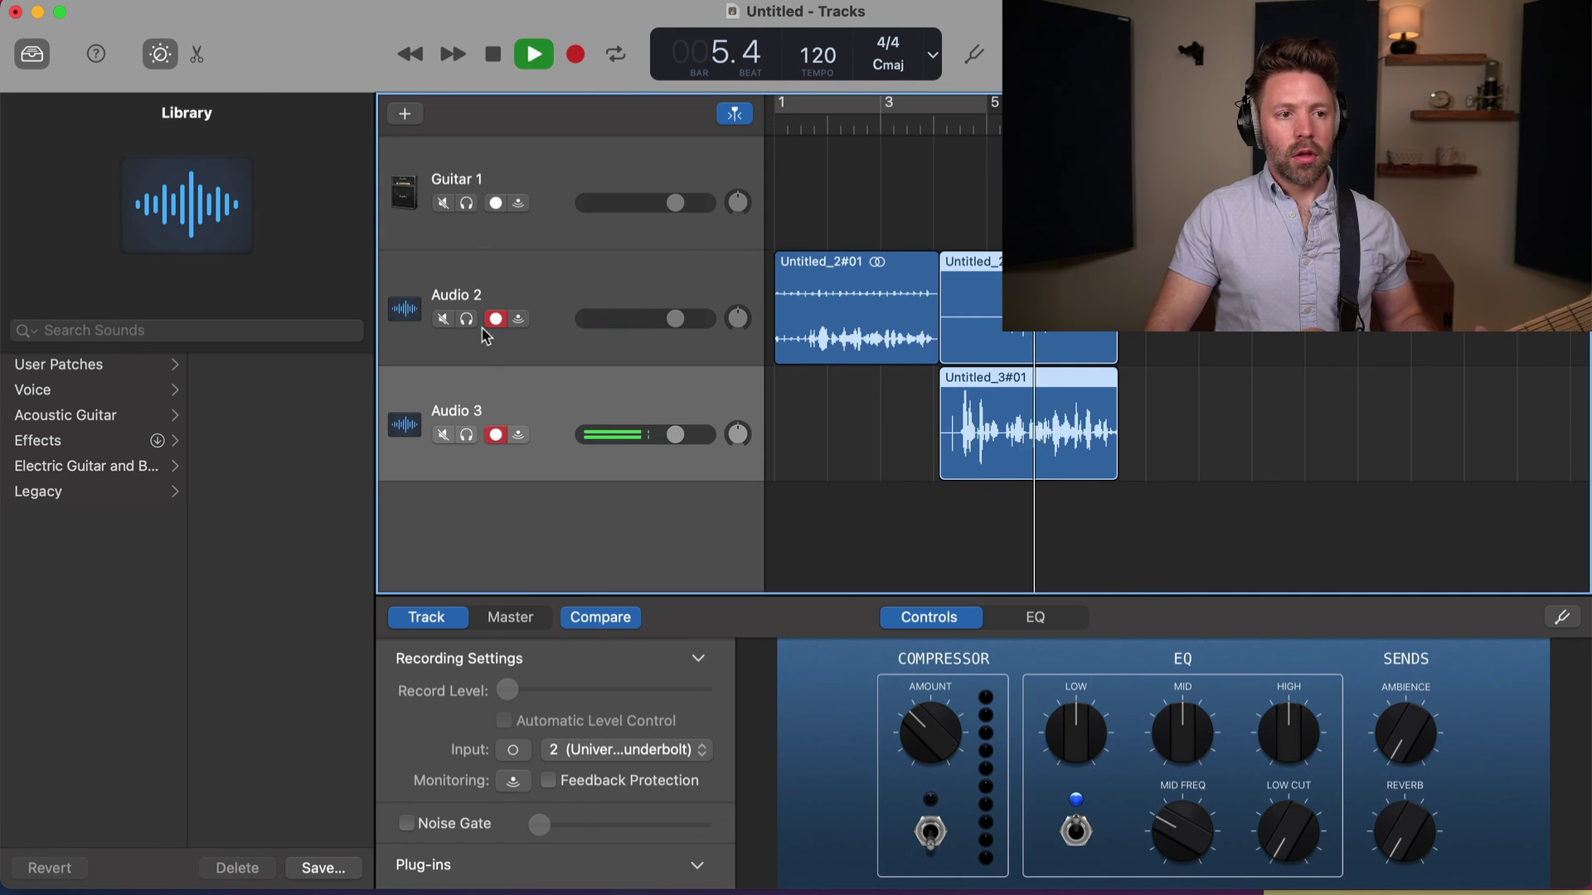
key("space")
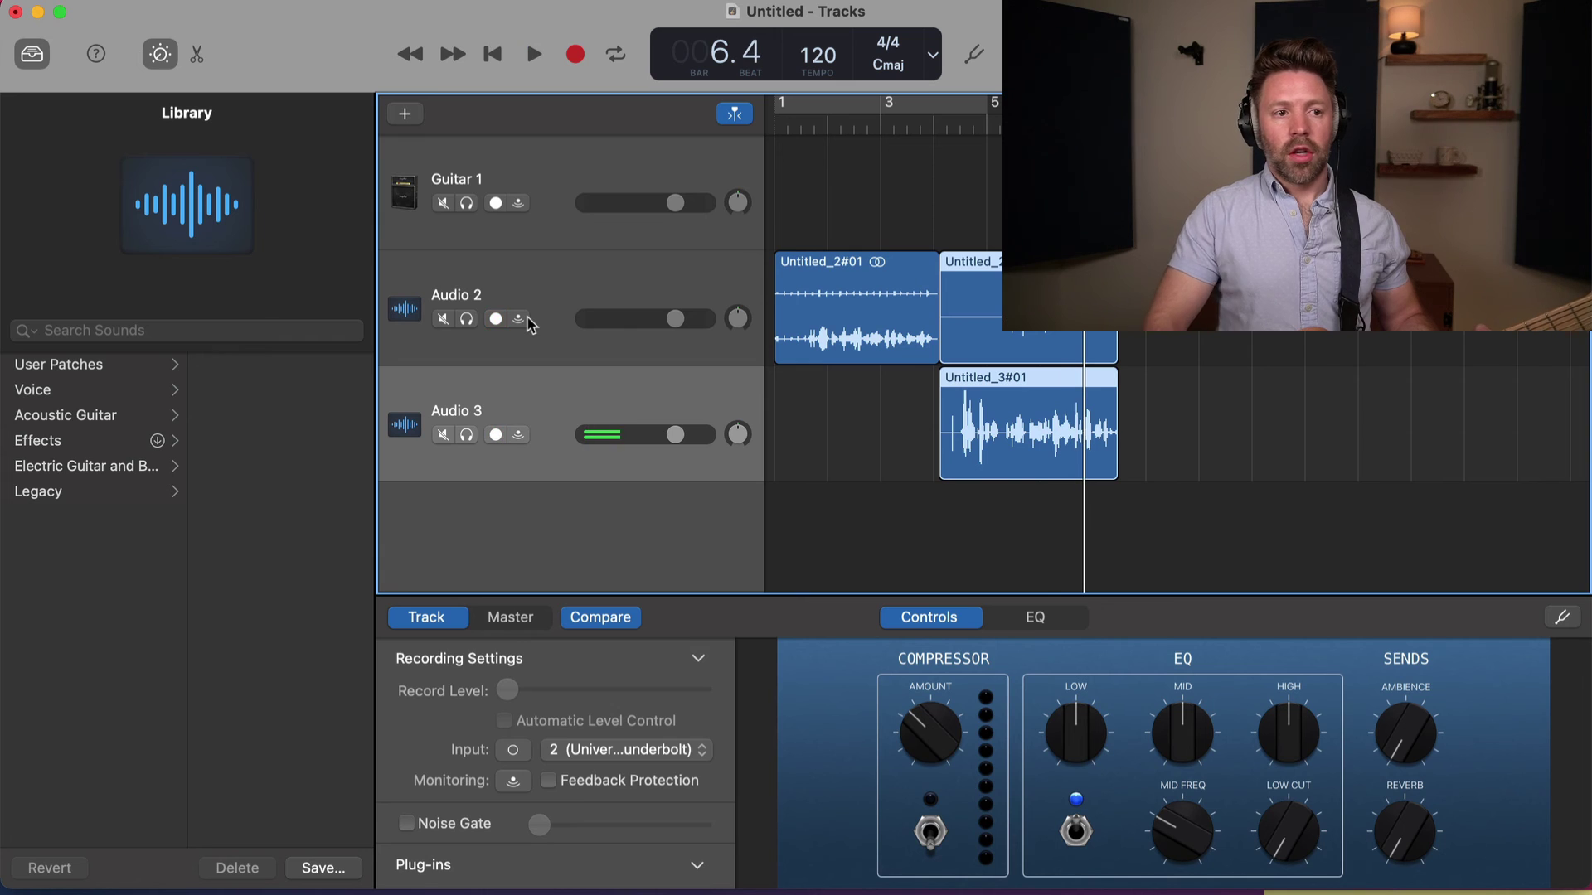
left_click(468, 319)
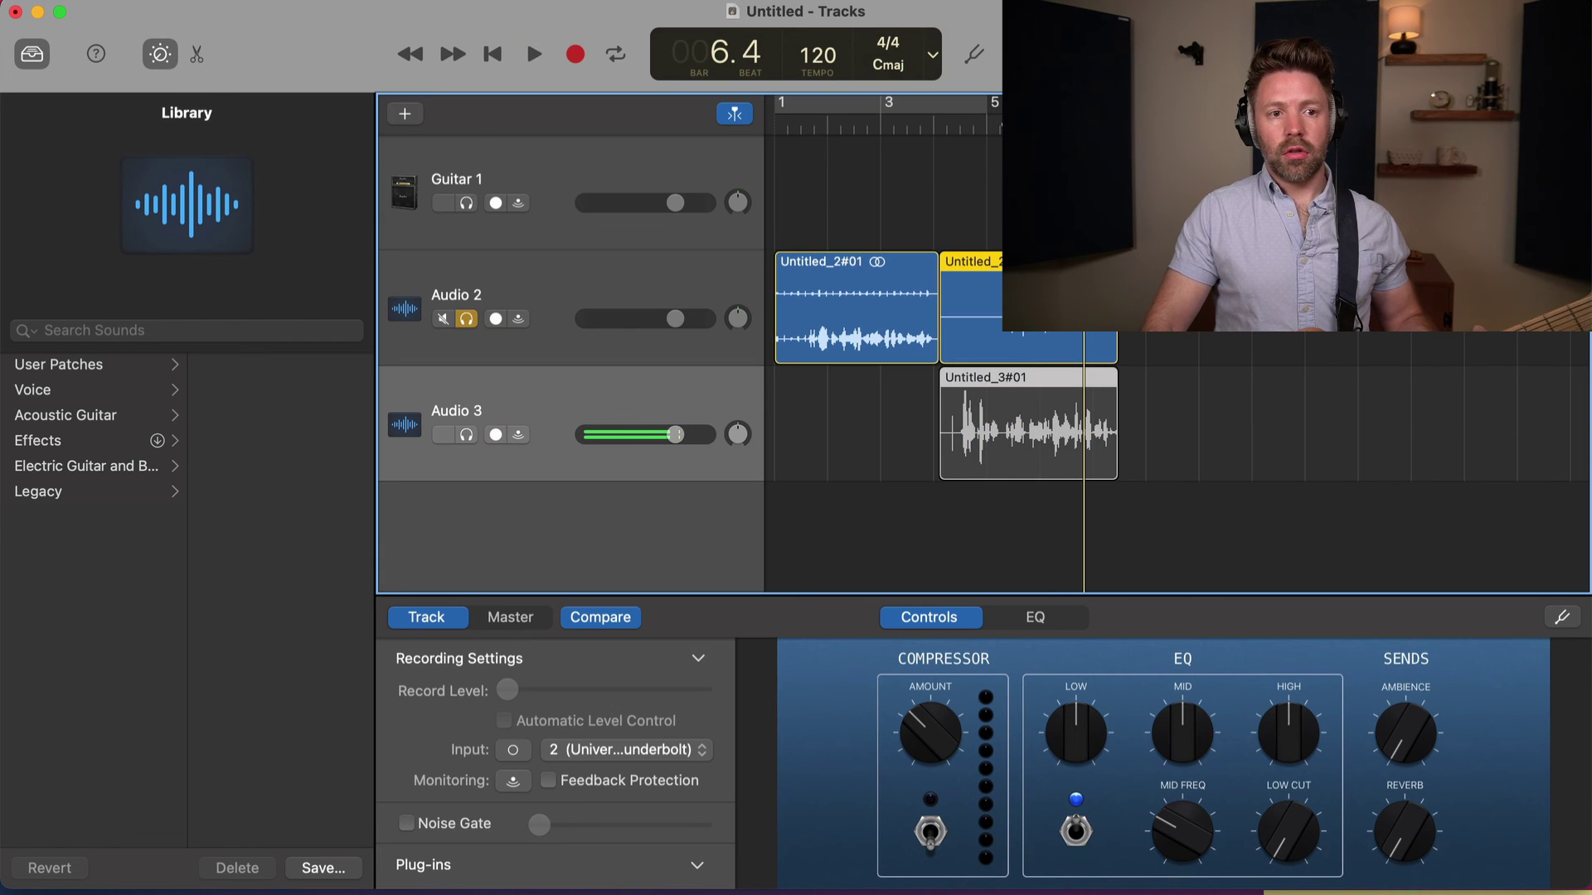
left_click(1012, 112)
key("space")
key("space")
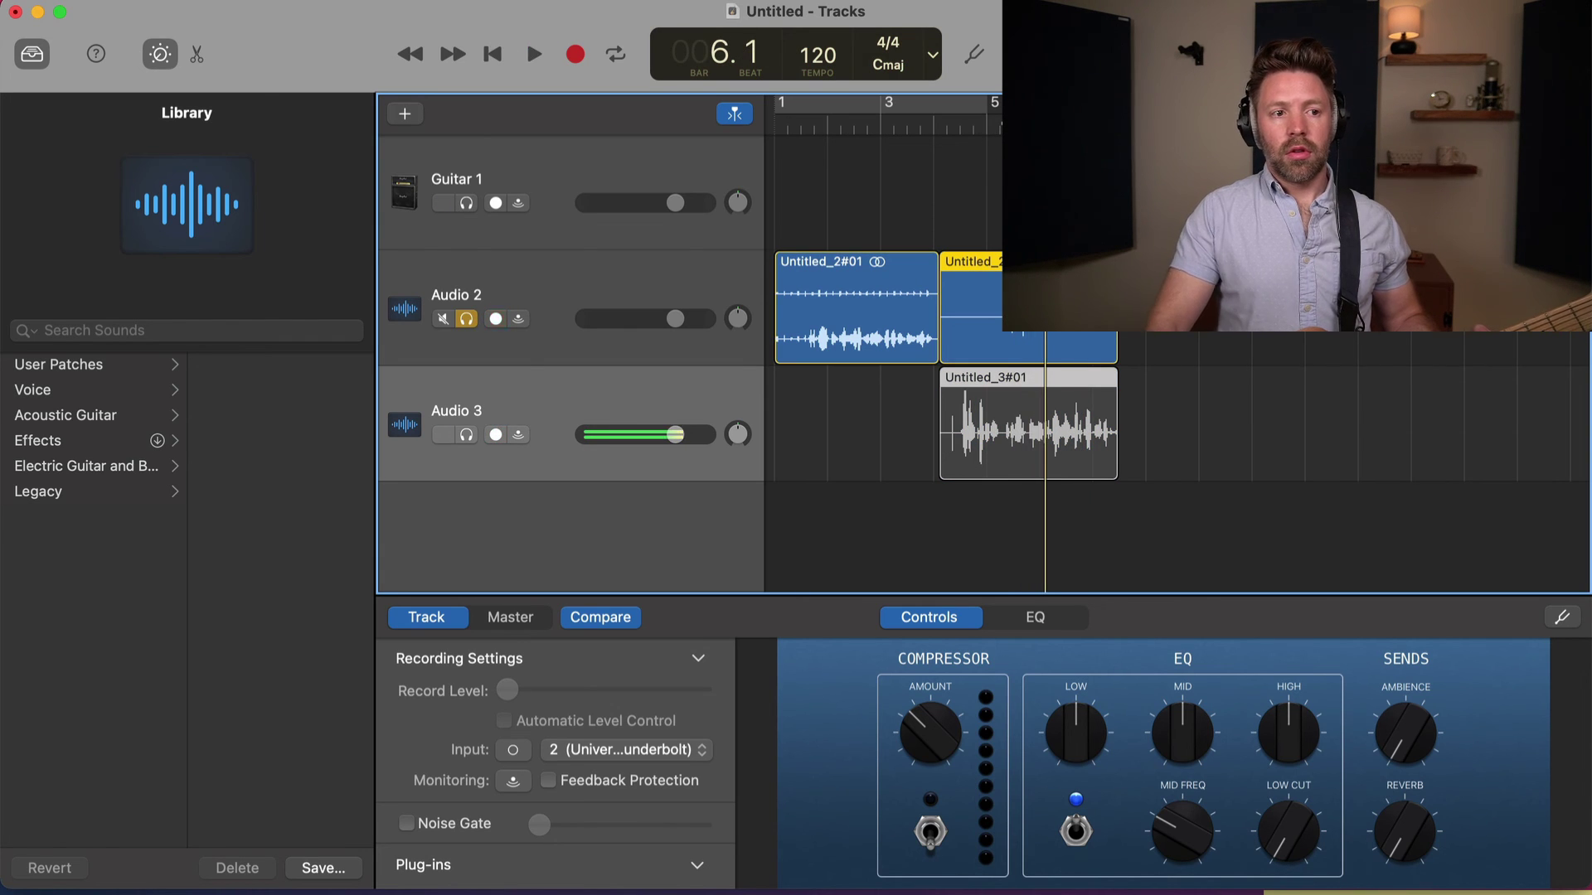
Solo Audio 3 instead of Audio 2 and play its Untitled_3#01 take alone
left_click(469, 435)
left_click(468, 321)
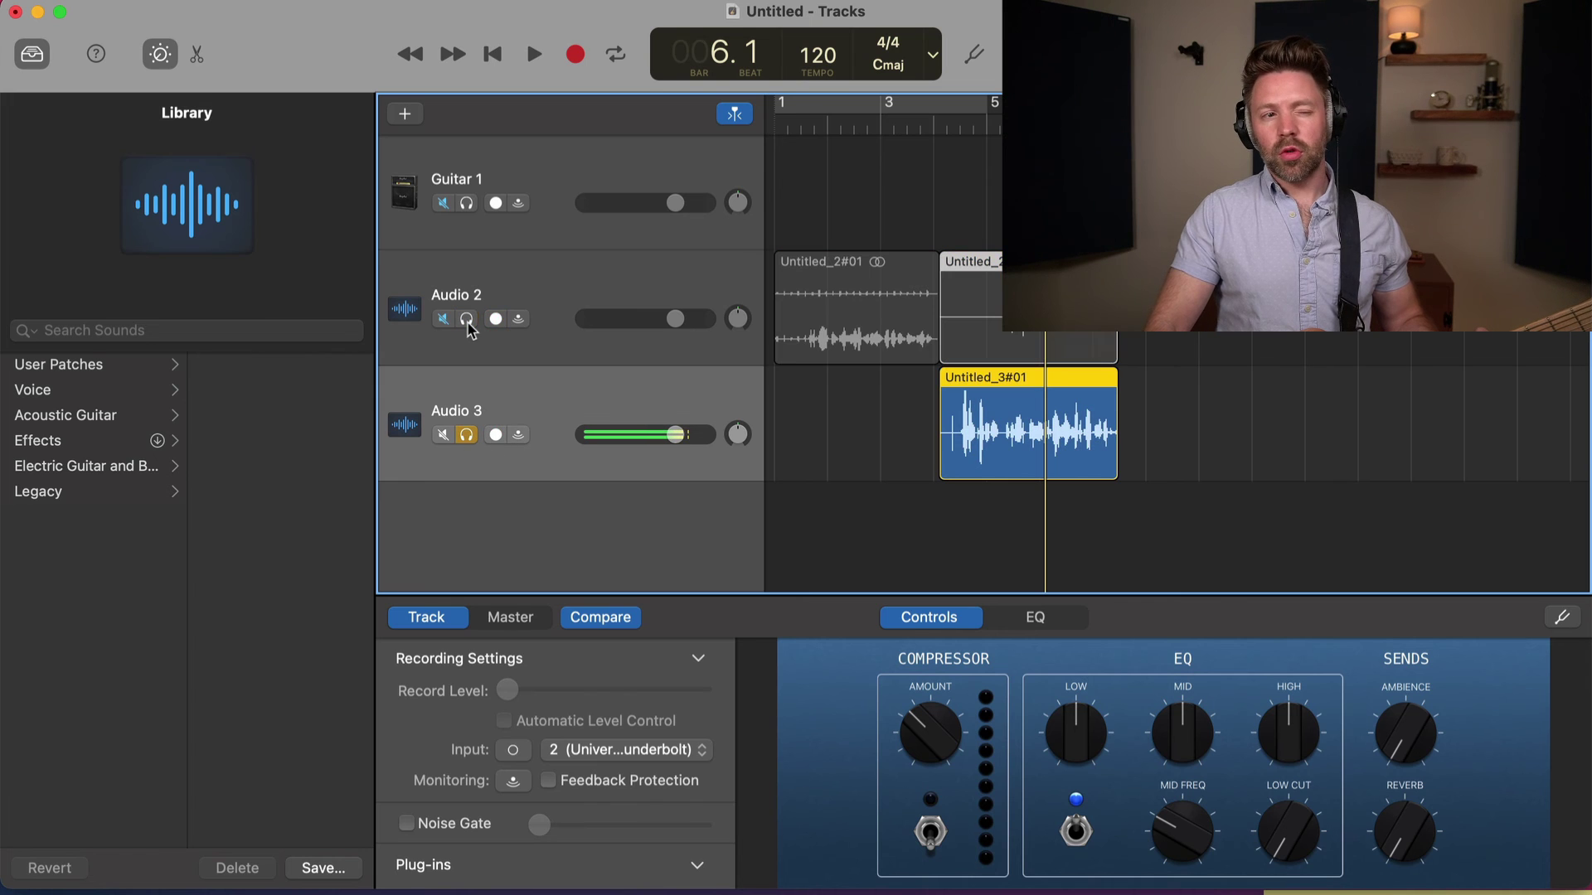
key("space")
key("space")
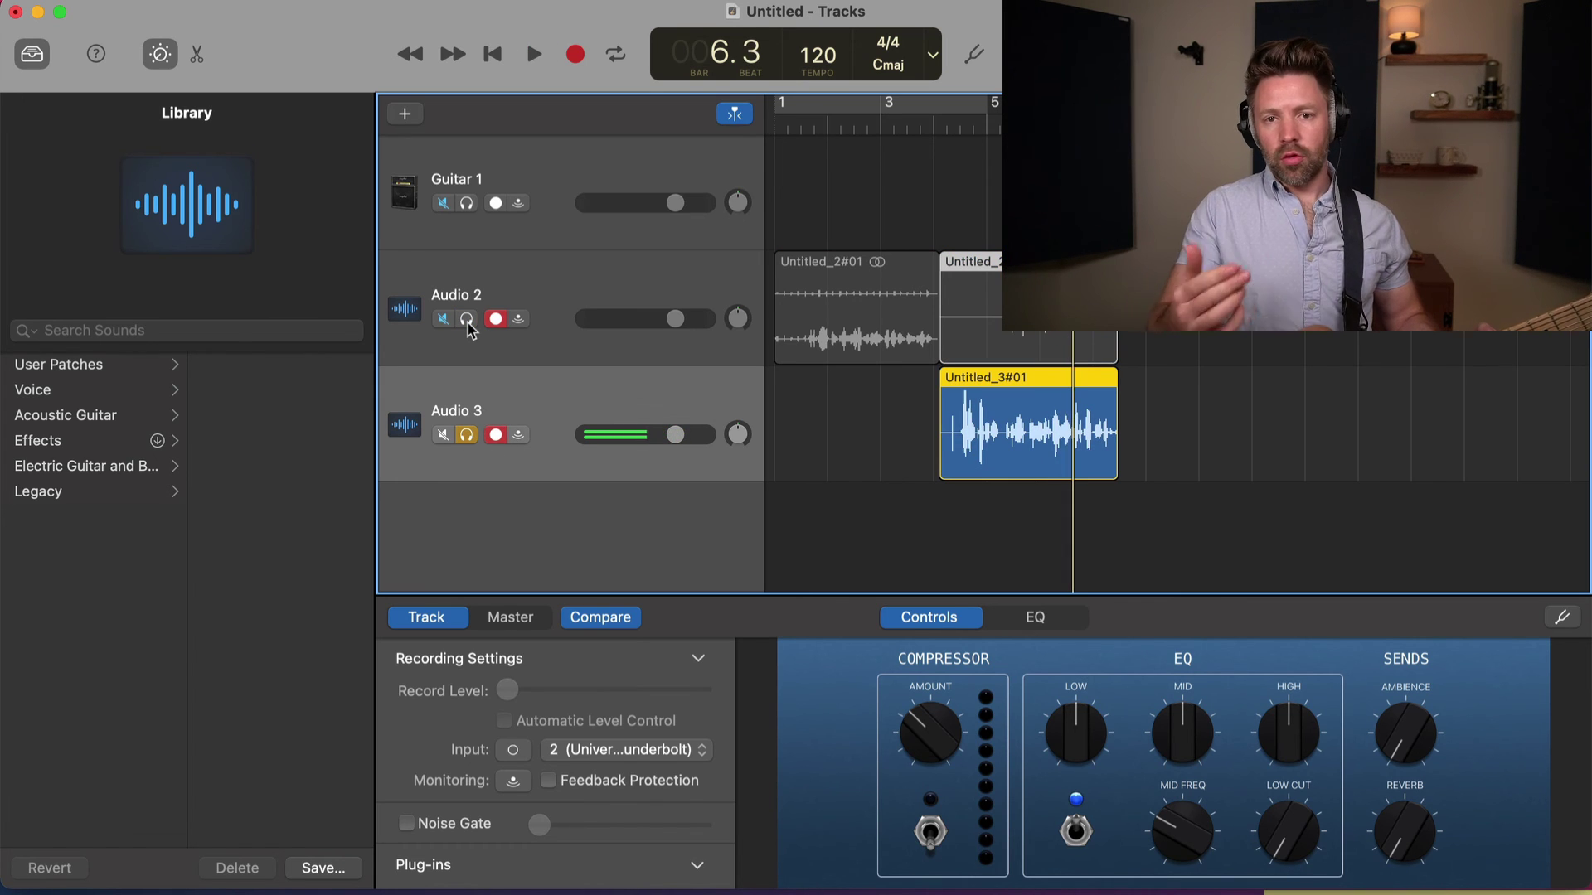